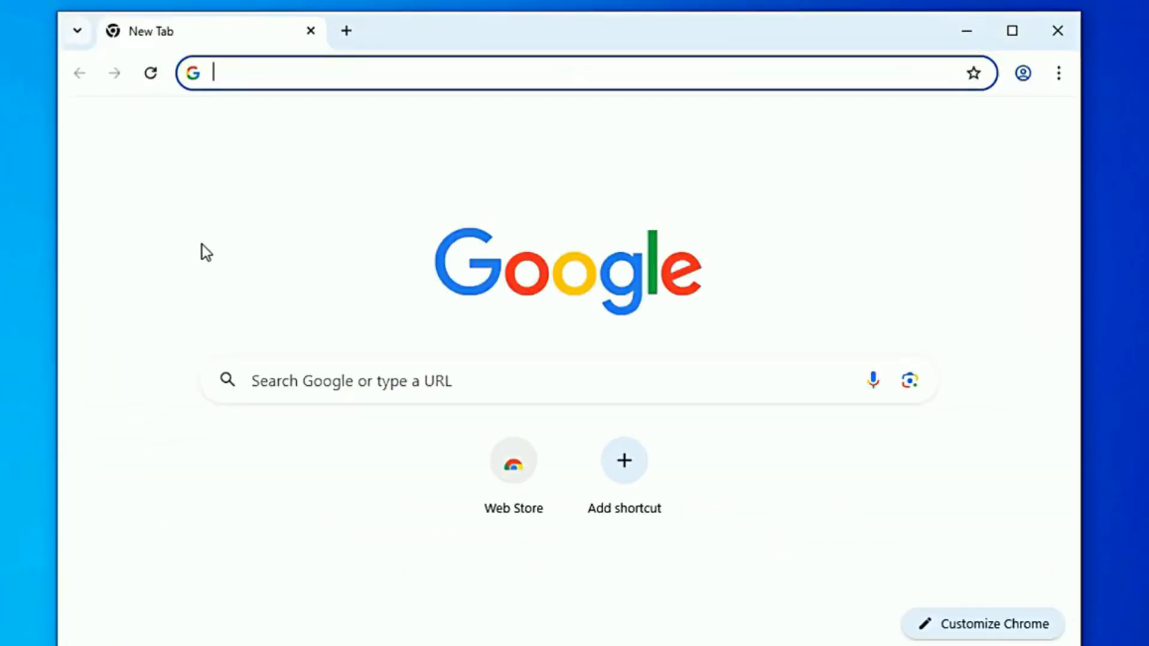
Step: Search the web for "Windows 11 iso" and open Microsoft's Download Windows 11 page from the results
left_click(369, 73)
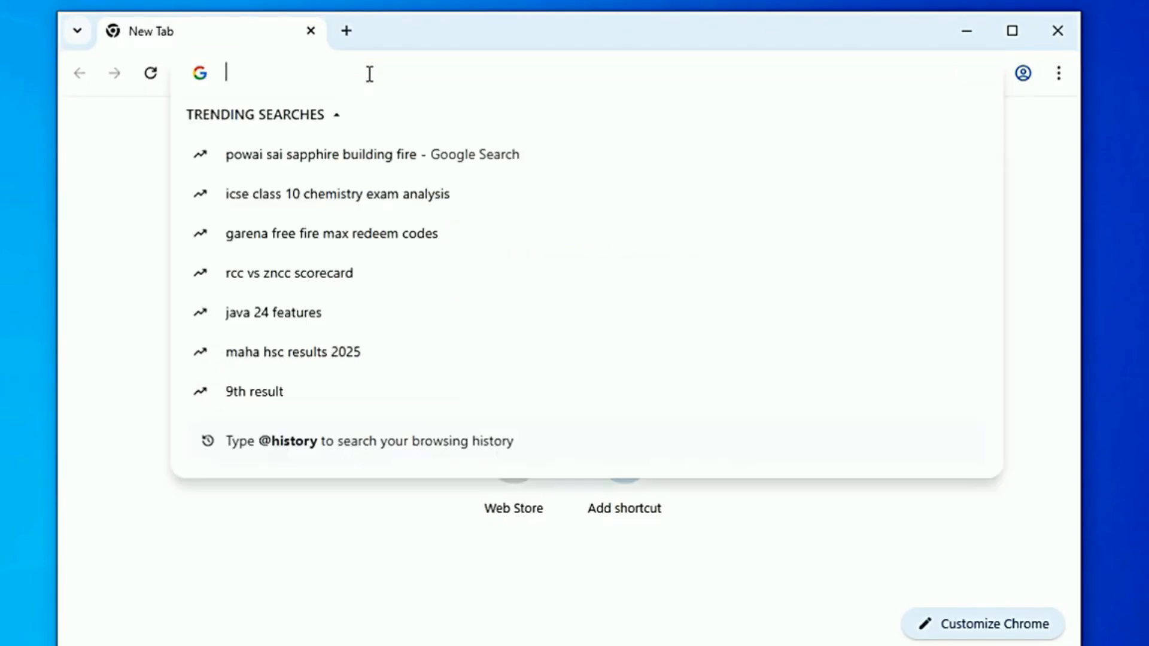
type("Window")
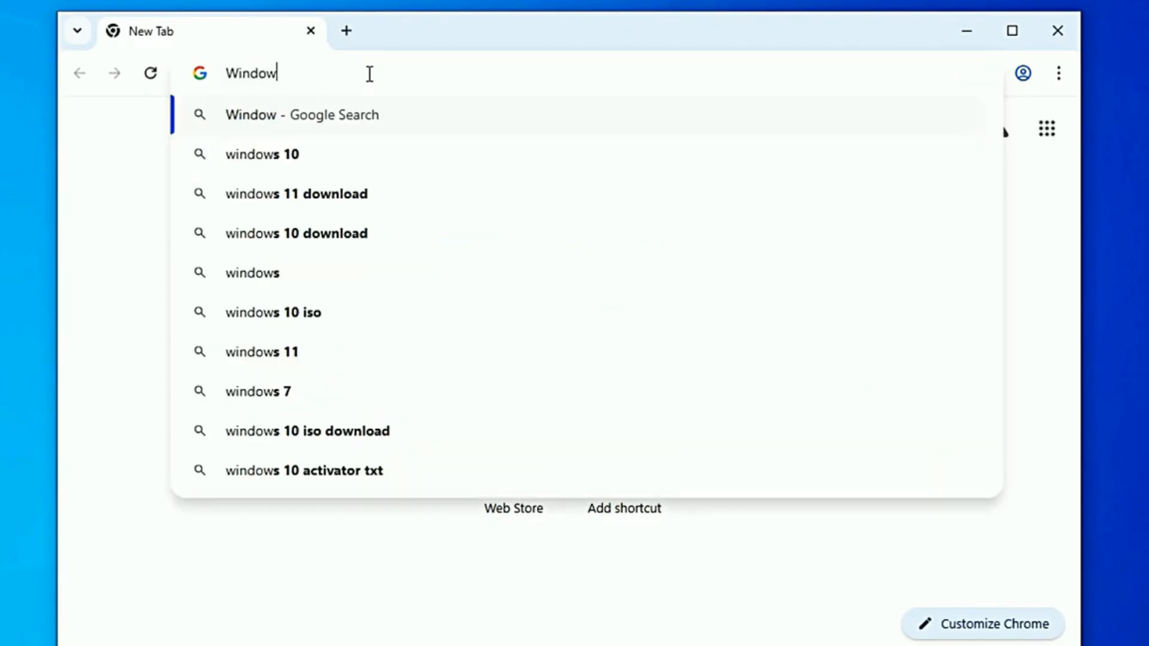
type("s 11 iso")
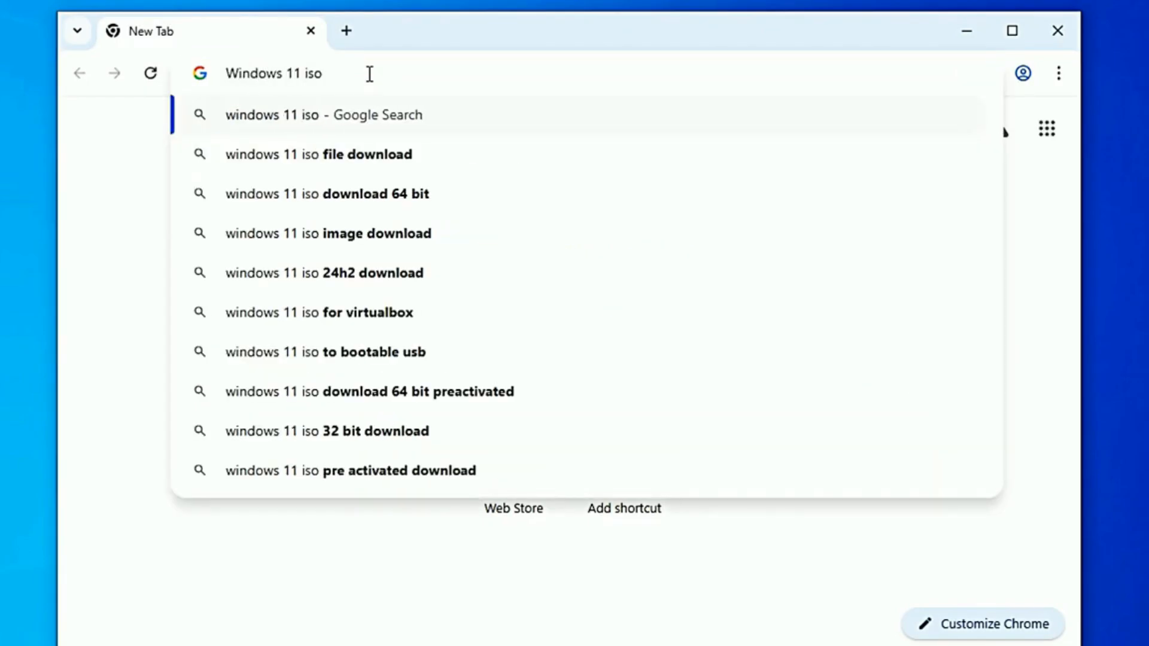
key("Return")
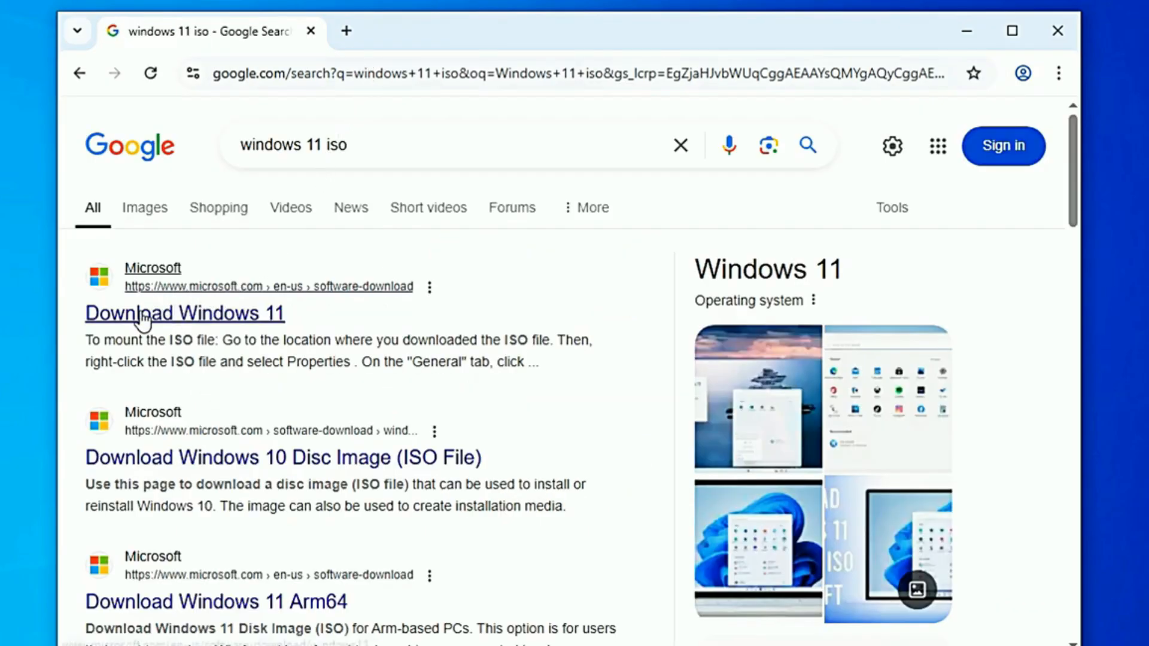
left_click(177, 317)
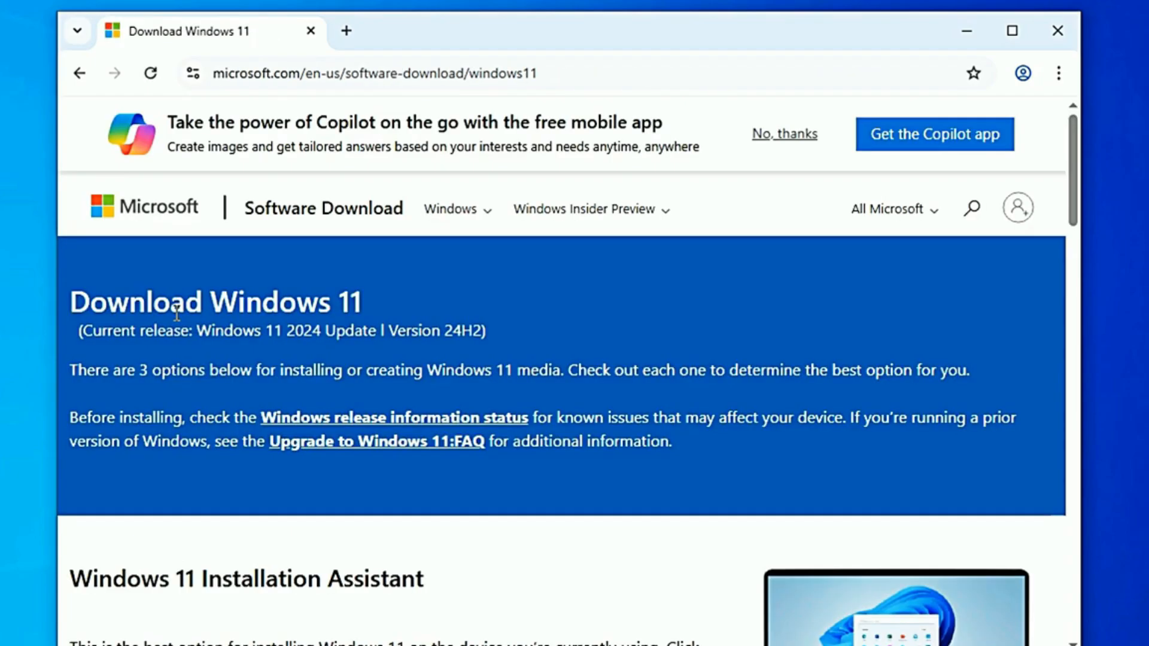
Step: Select Windows 11 (multi-edition ISO for x64 devices) in the Disk Image (ISO) section and request its download
scroll(229, 353, "down", 10)
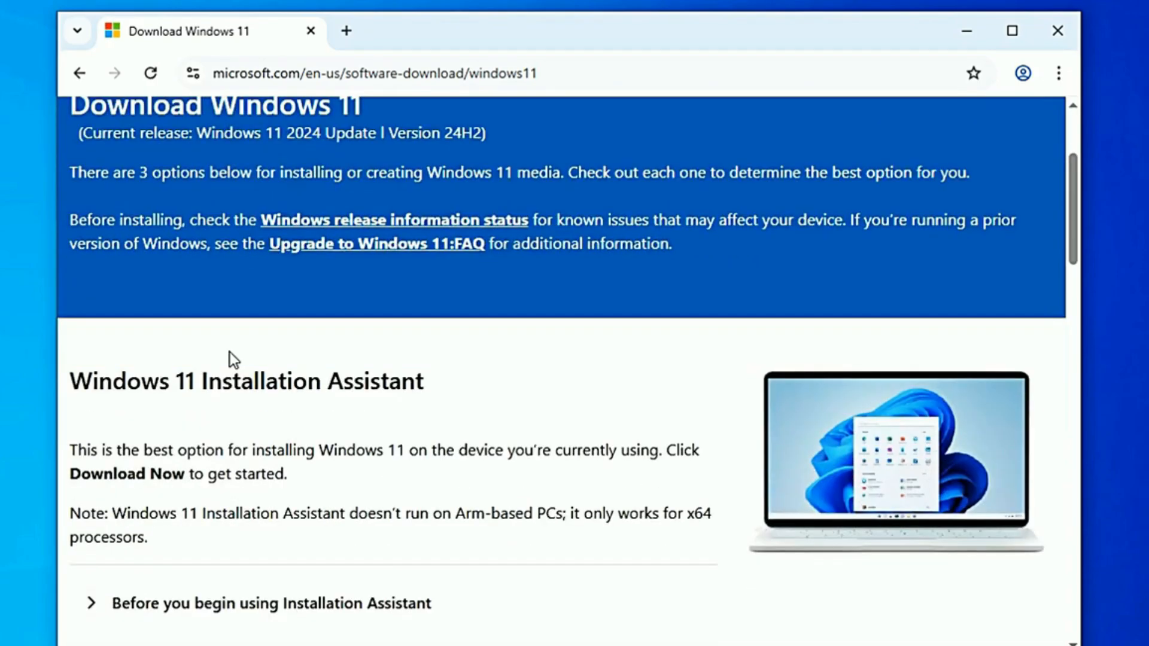
scroll(229, 352, "down", 5)
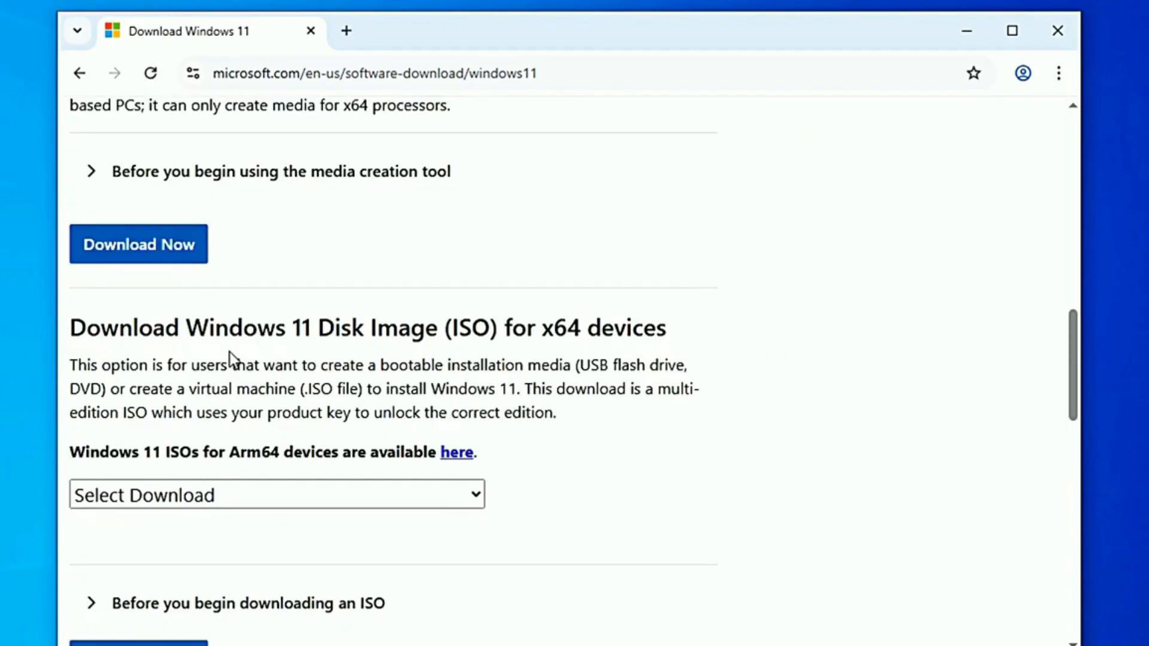
left_click(75, 326)
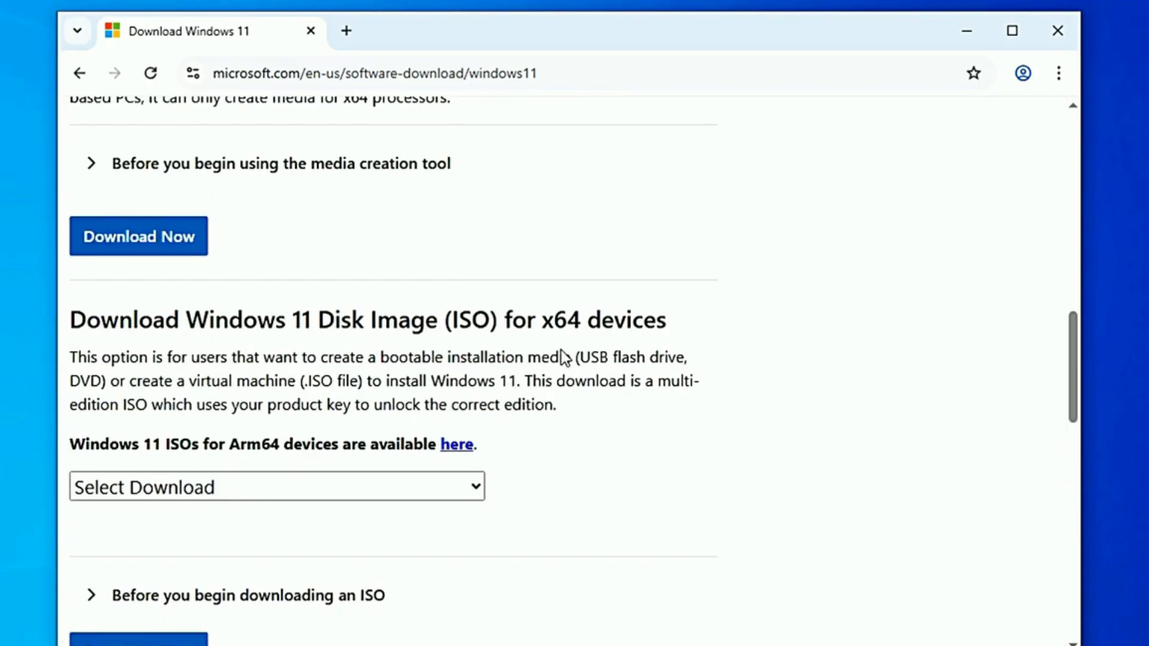
left_click(651, 330, "shift")
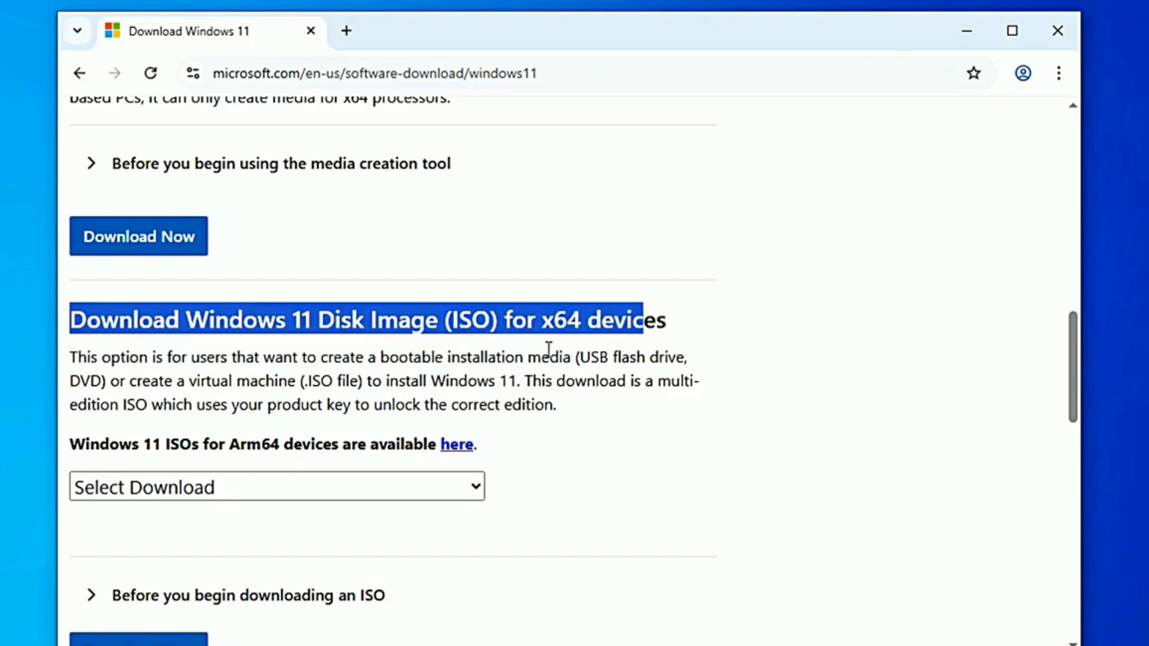
left_click(174, 488)
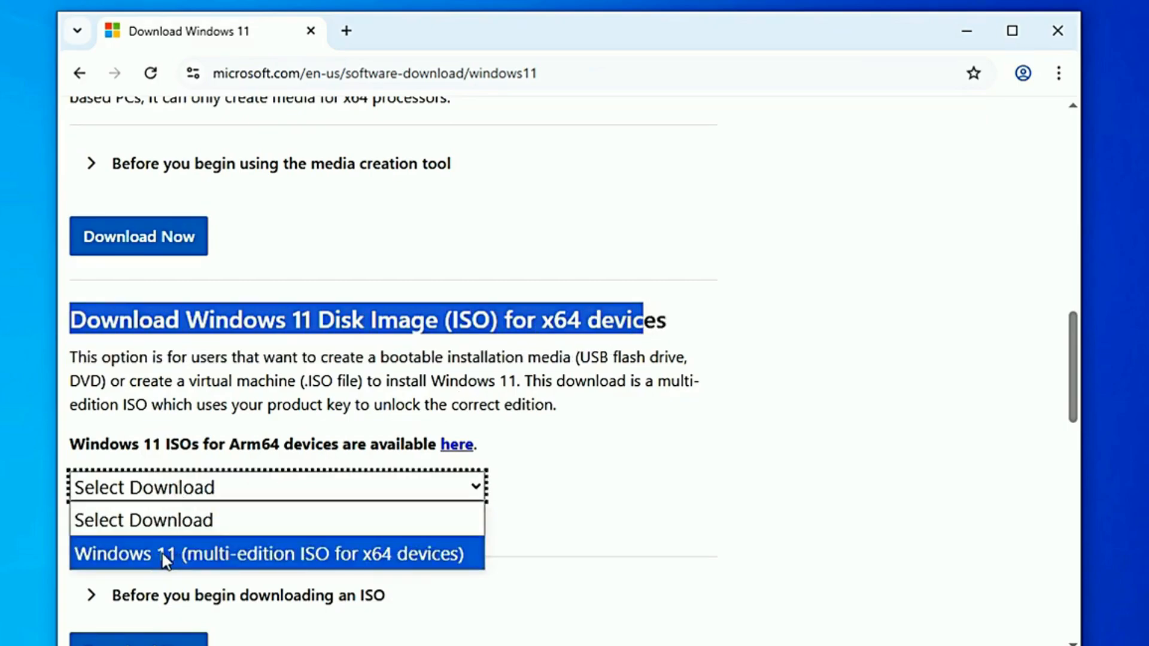
left_click(171, 556)
scroll(171, 557, "down", 2)
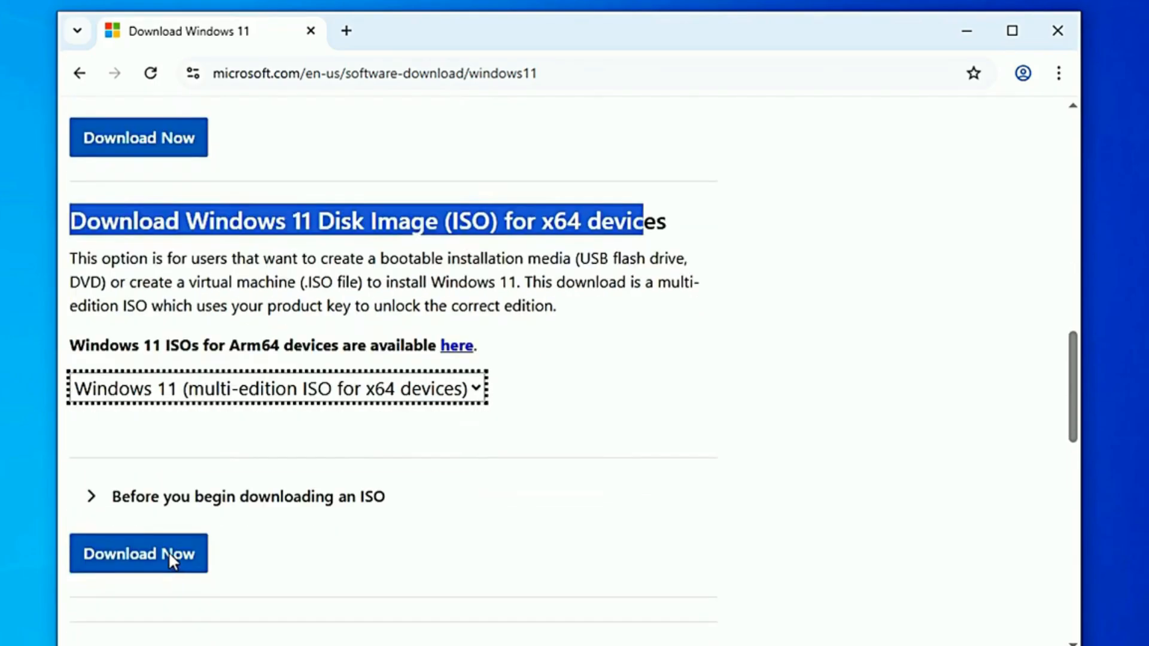
left_click(140, 556)
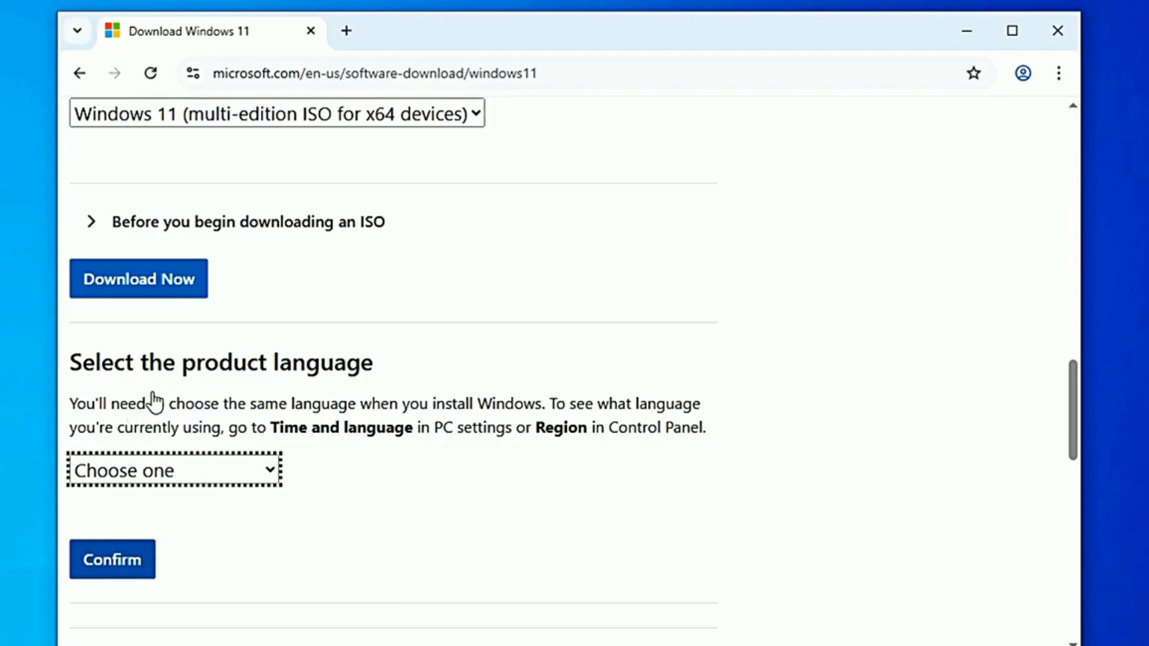
Step: Confirm English (United States) as the product language and start the 64-bit Windows 11 ISO download
left_click(150, 469)
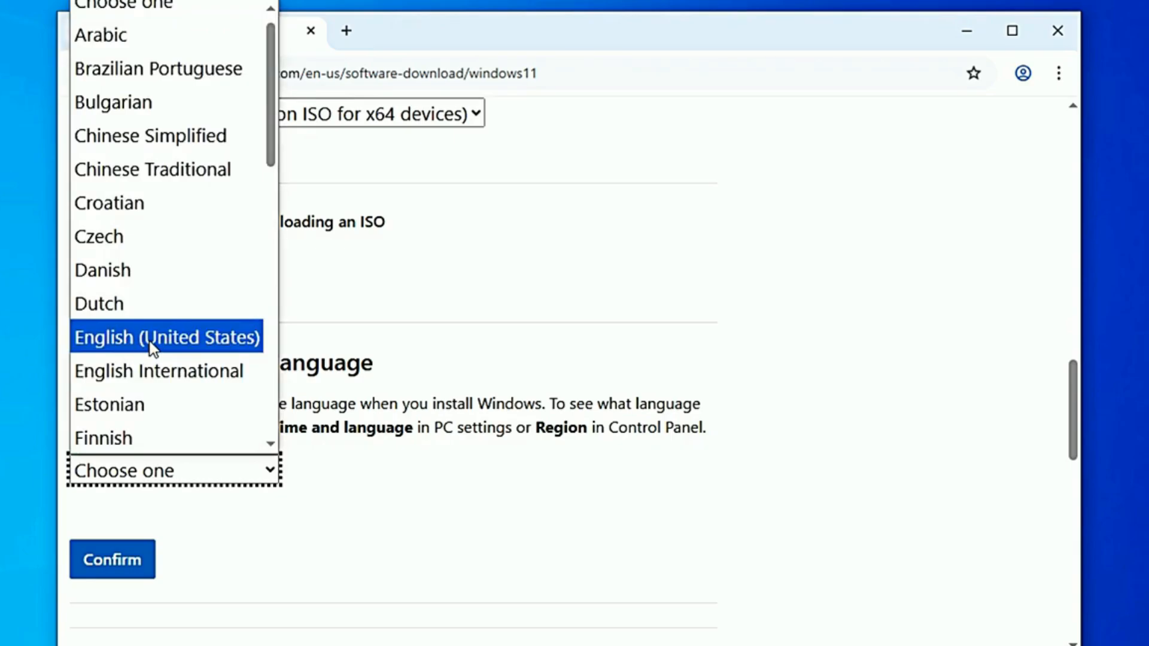
left_click(149, 341)
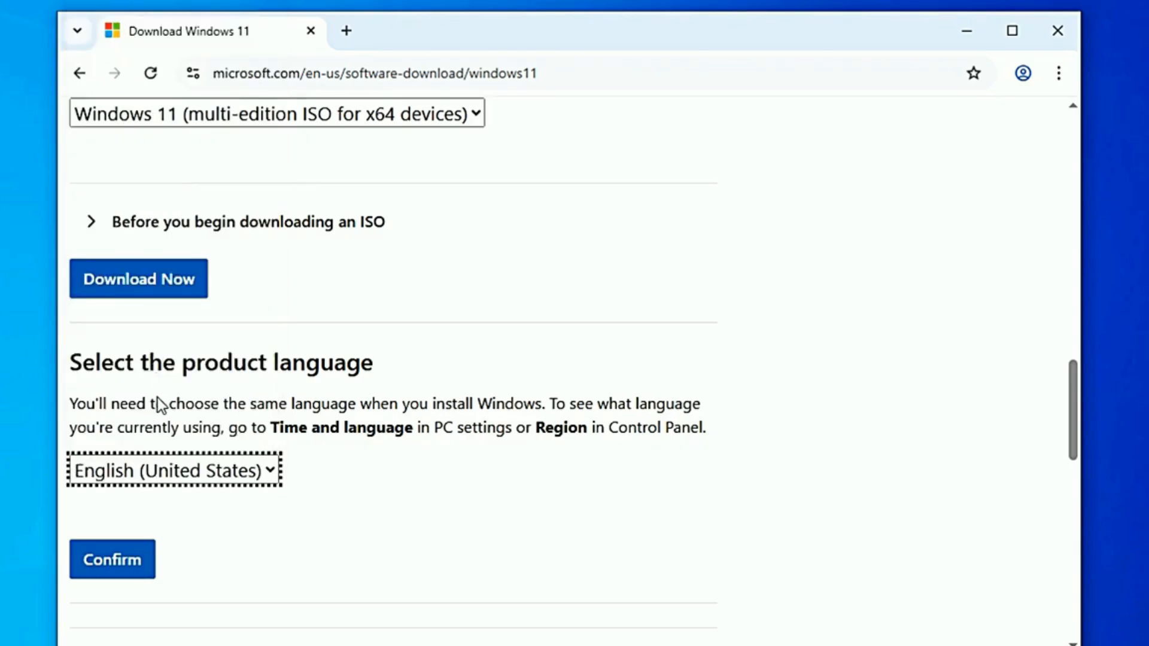
left_click(108, 563)
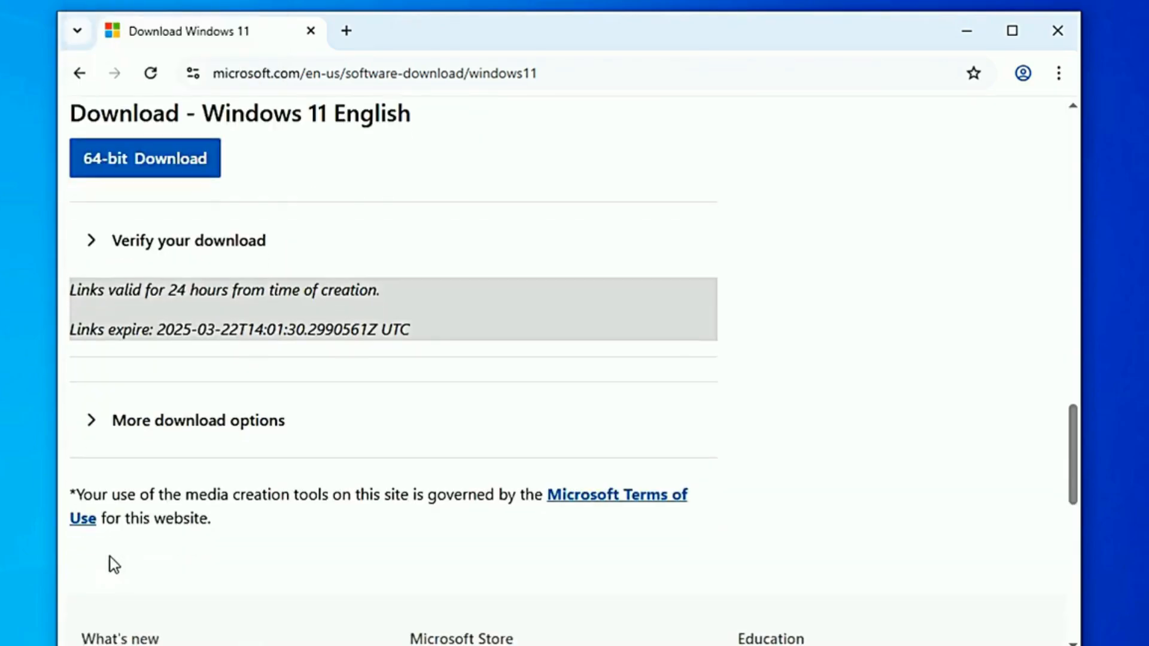
scroll(109, 556, "up", 1)
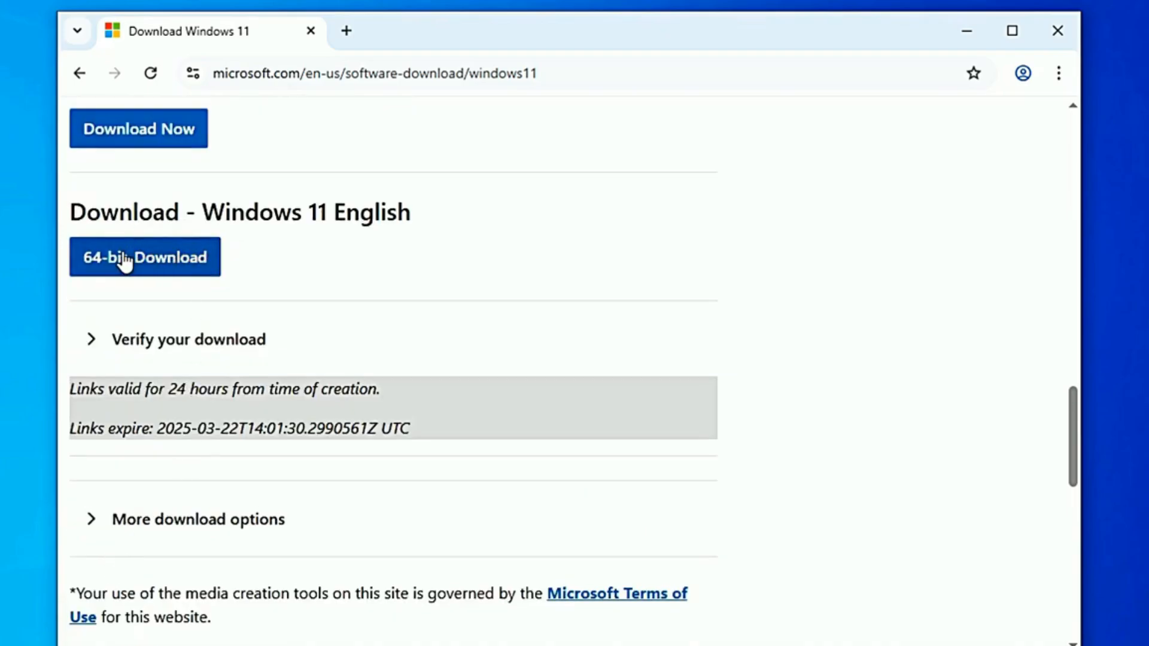
left_click(147, 265)
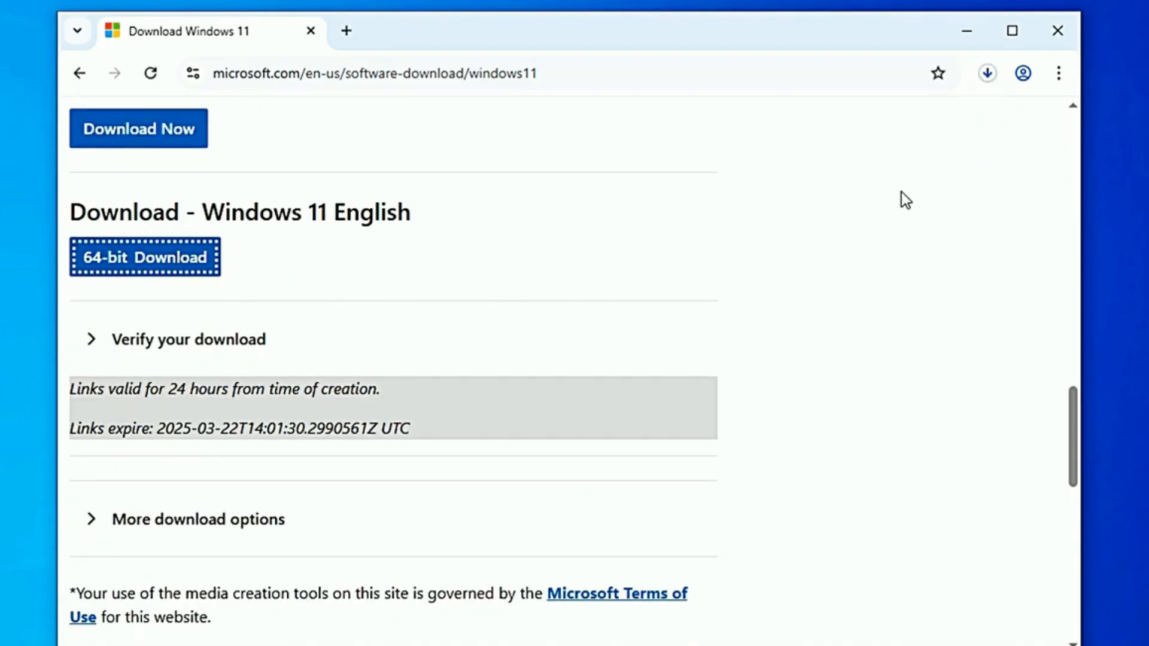
Step: View the full download history to check the progress of the Windows 11 ISO download
left_click(987, 79)
mouse_move(845, 154)
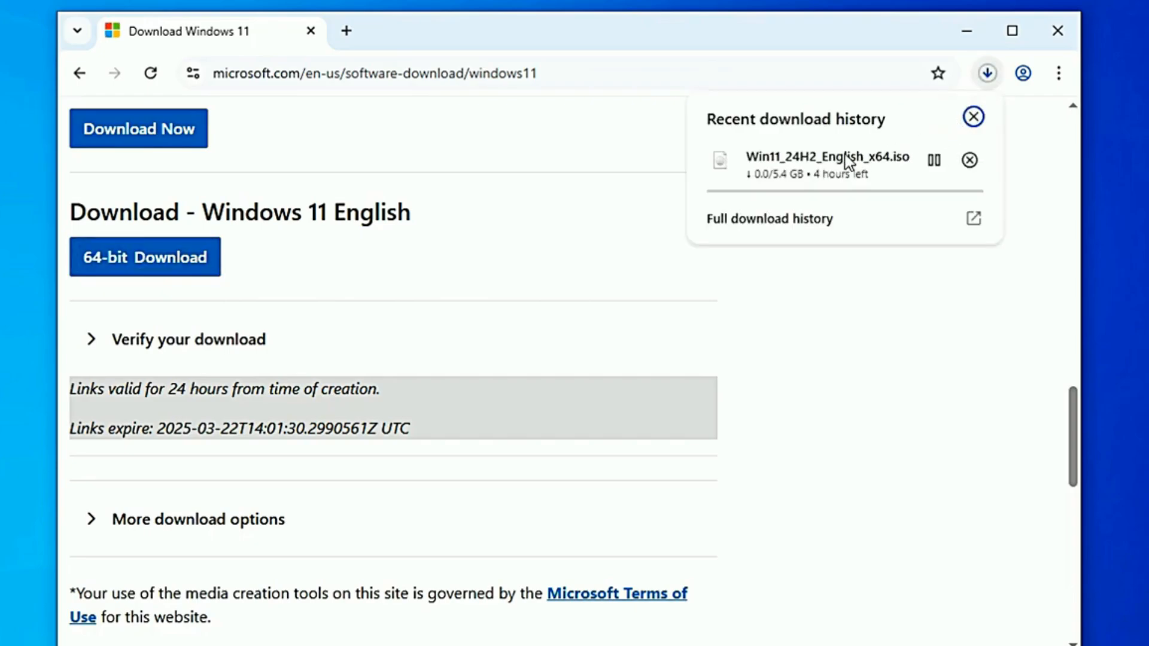
left_click(792, 219)
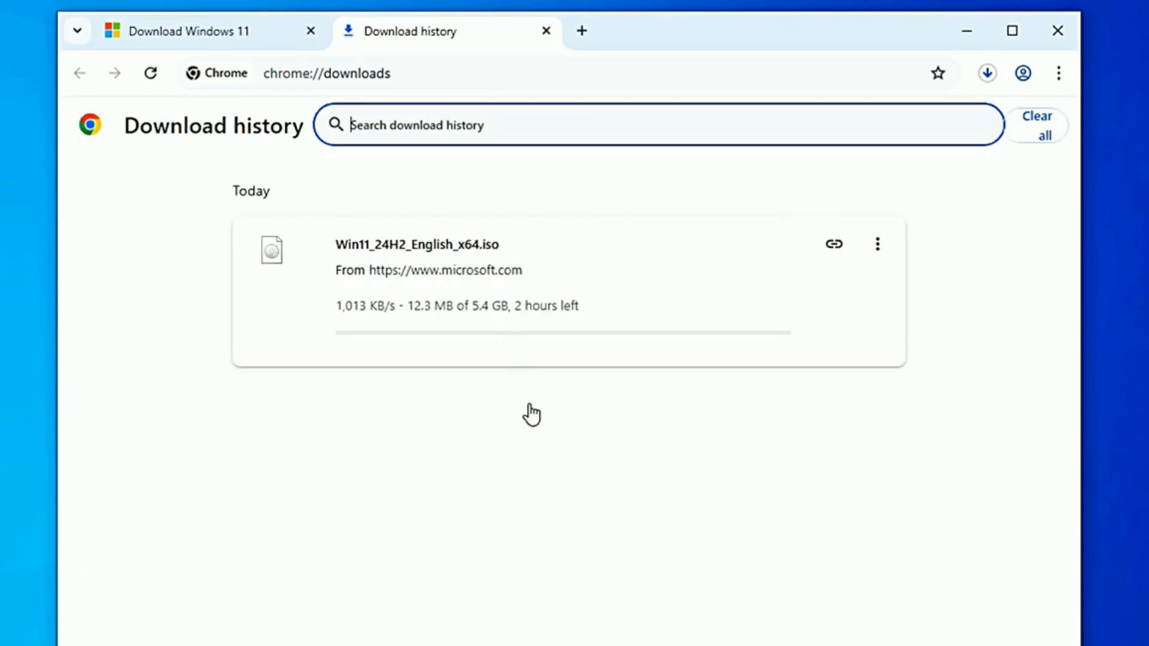
left_click(542, 448)
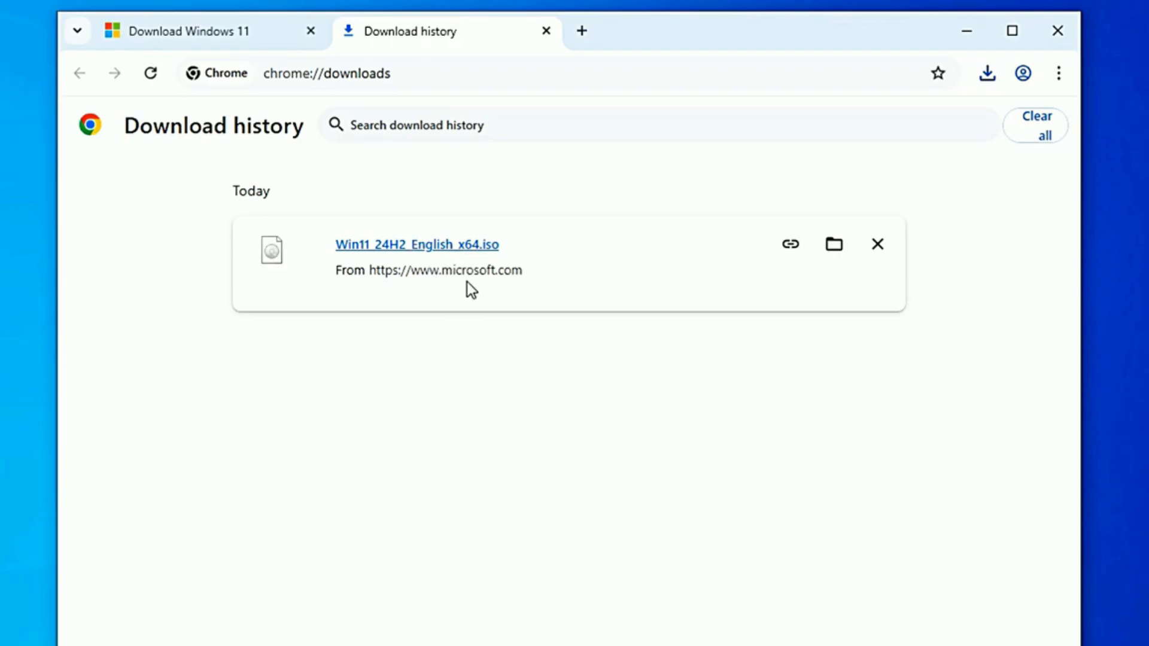
Step: Search the web for "7zip" in a new browser tab and open the official 7-zip.org site
left_click(581, 33)
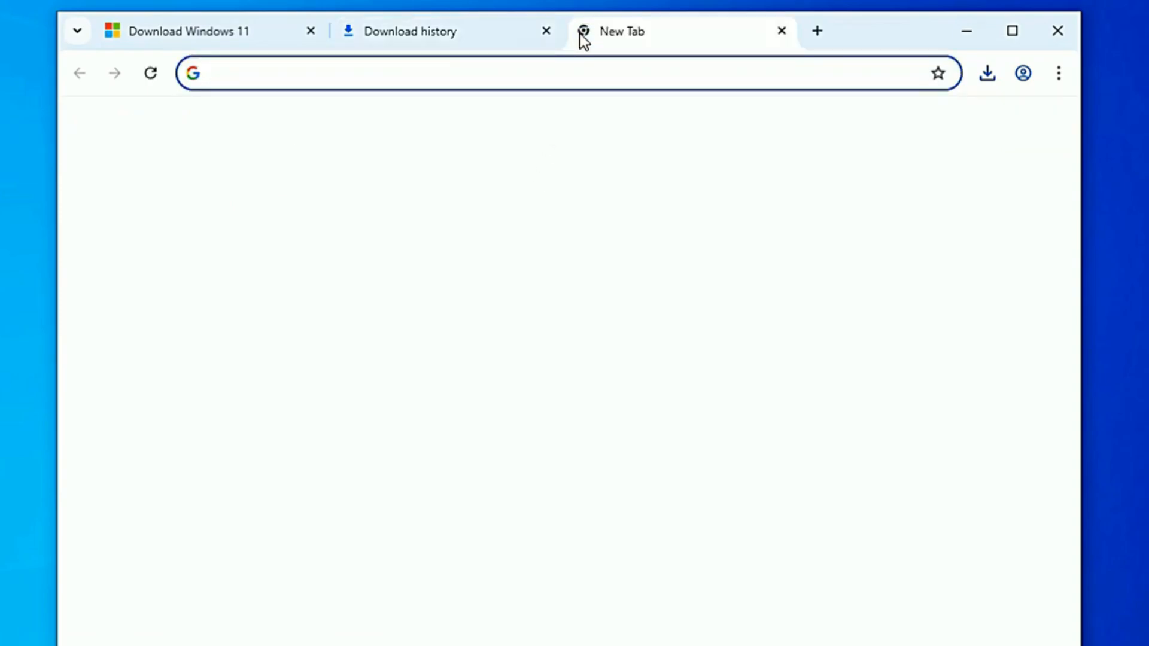
left_click(484, 73)
type("7")
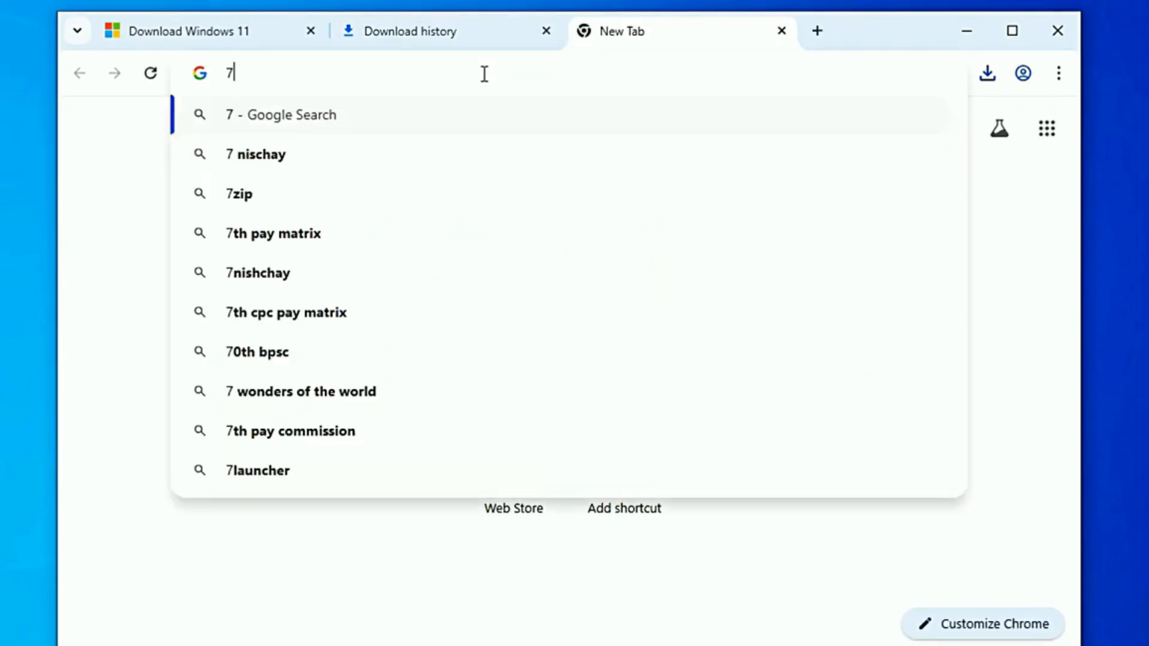
type("zip")
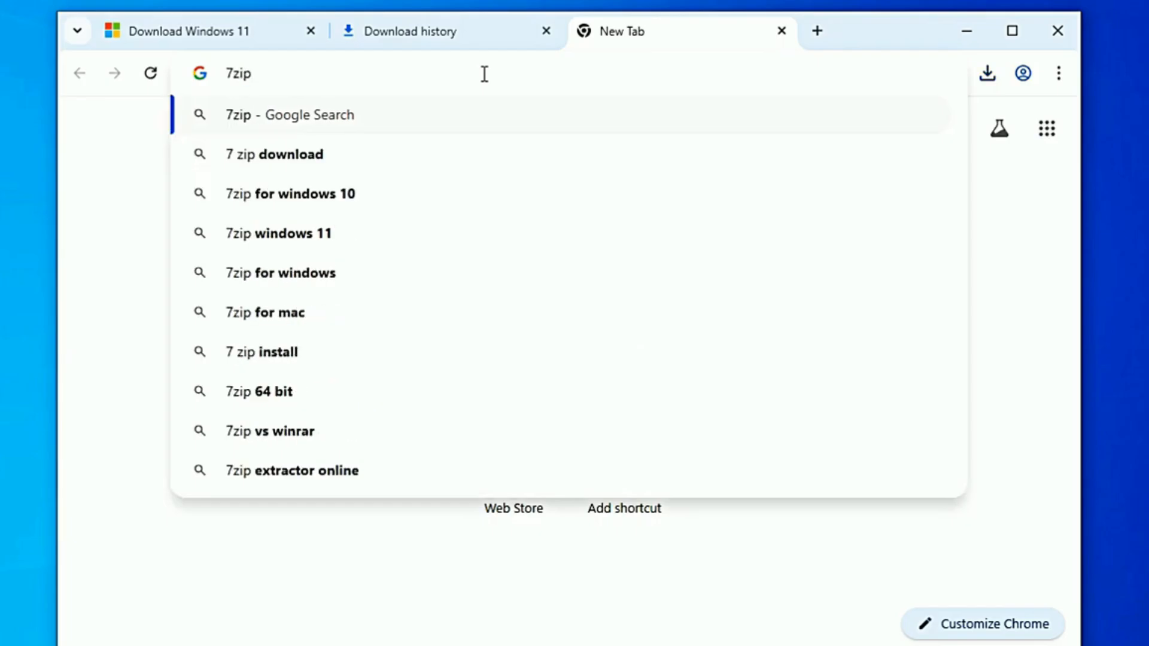
key("Return")
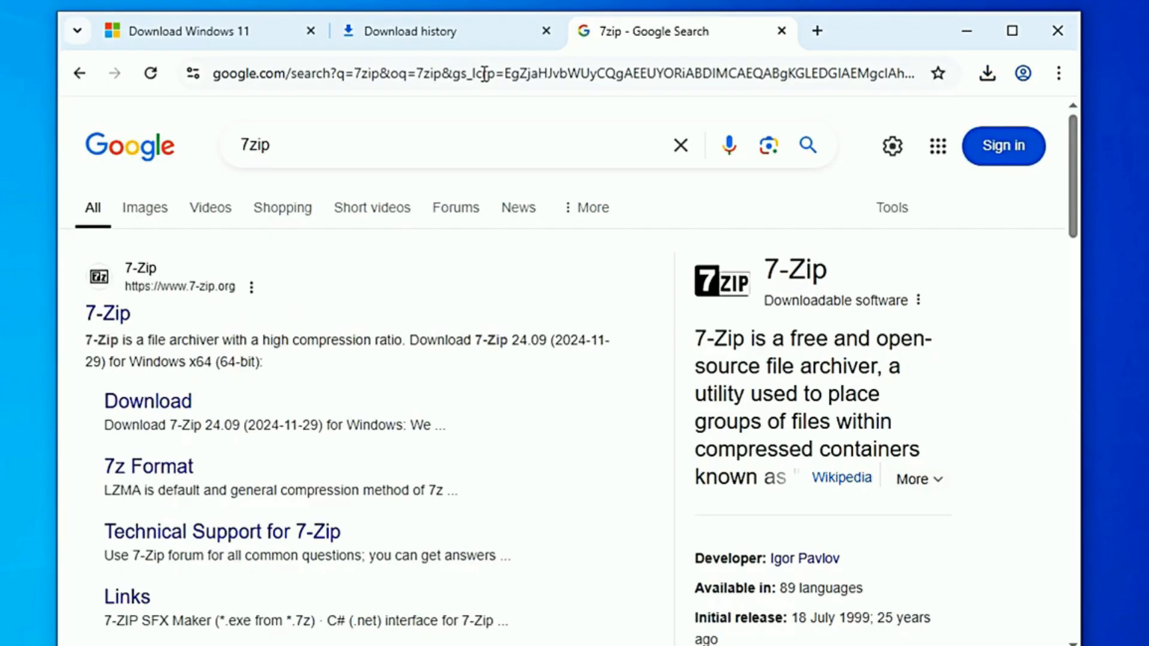
left_click(168, 289)
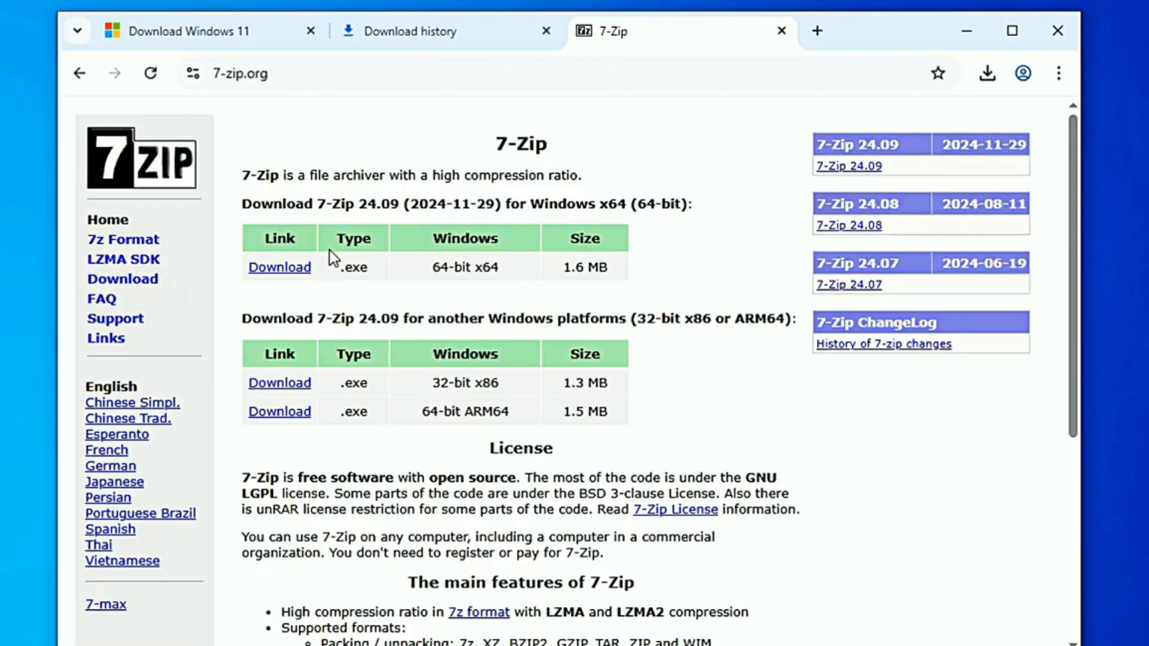
Step: Download the 64-bit x64 .exe installer of 7-Zip 24.09 and show the downloaded file in its folder
left_click(285, 273)
left_click(987, 74)
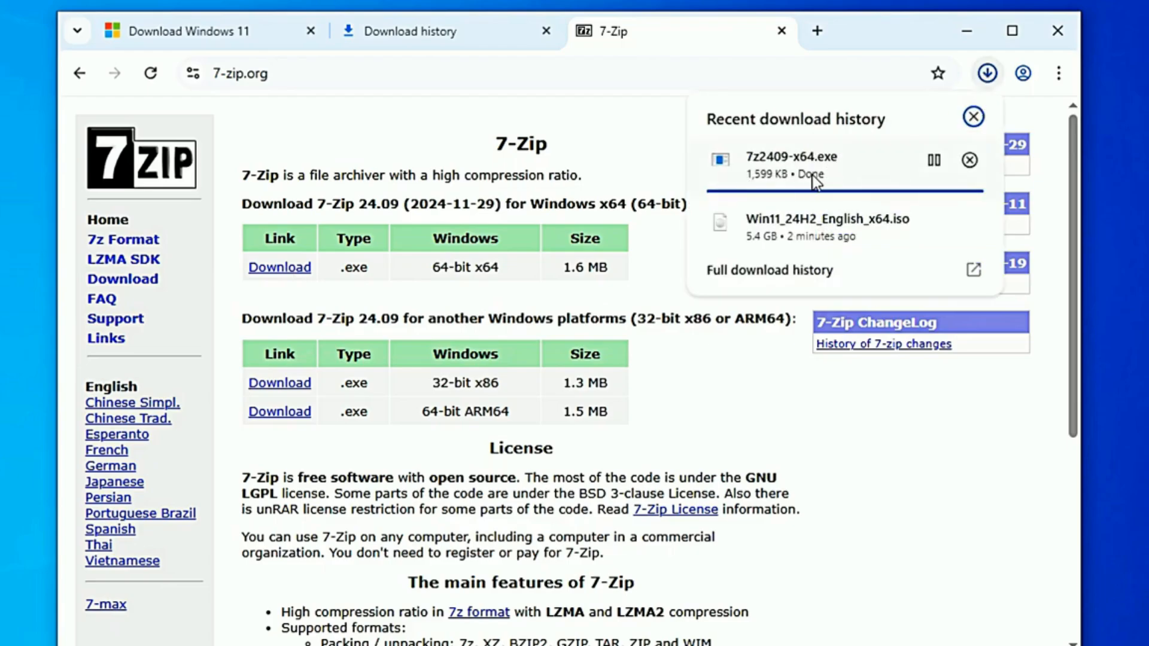
left_click(878, 279)
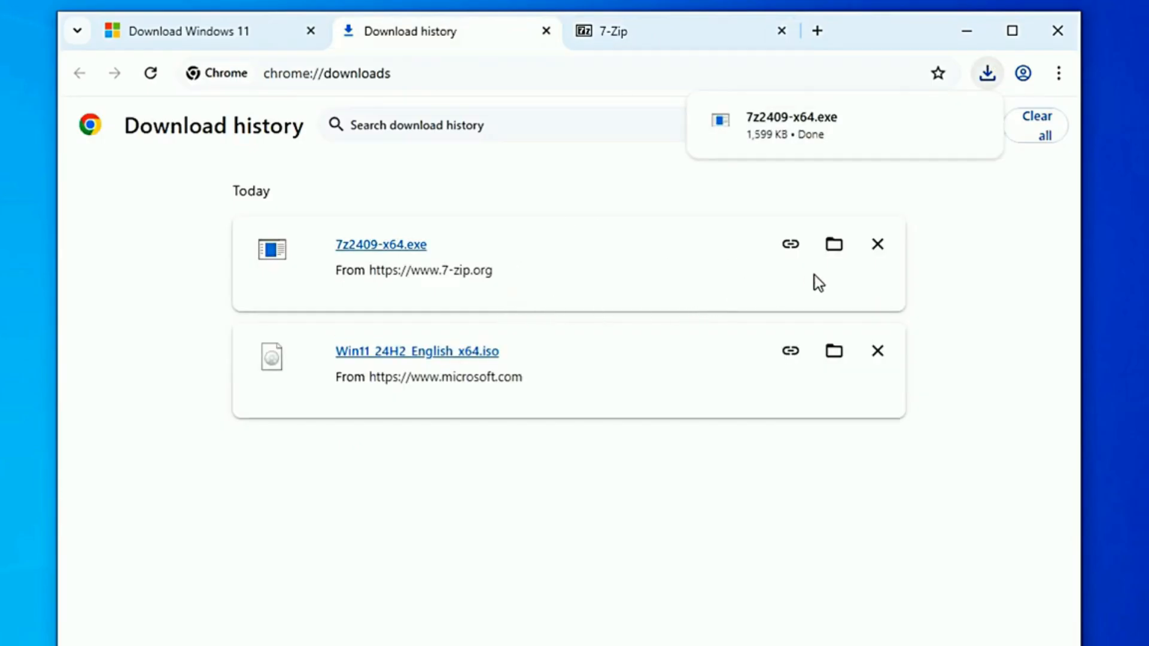
left_click(834, 249)
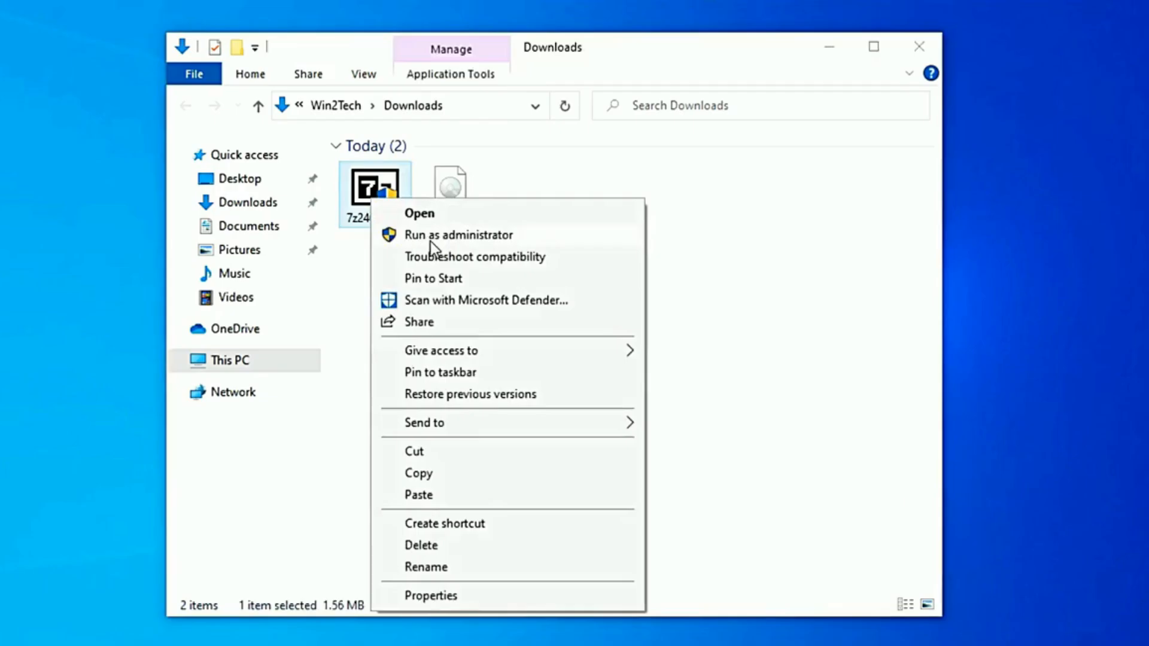
Step: Run the 7z2409-x64 installer as administrator, allow its changes, and install 7-Zip to C:\Program Files\7-Zip\
left_click(431, 240)
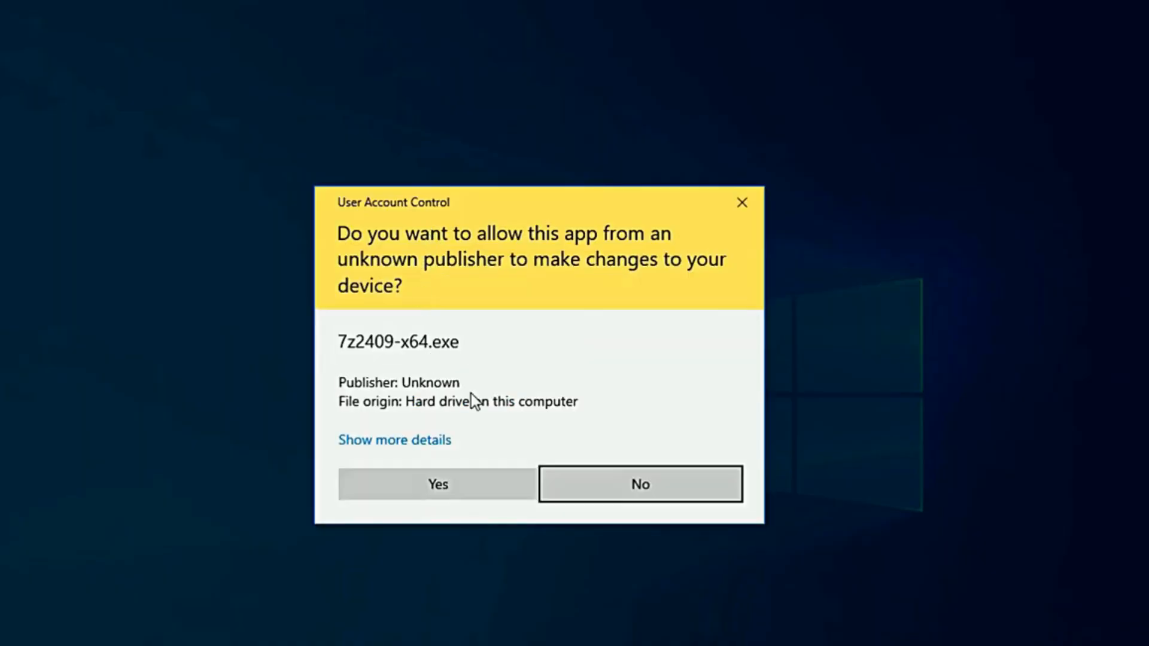
left_click(461, 491)
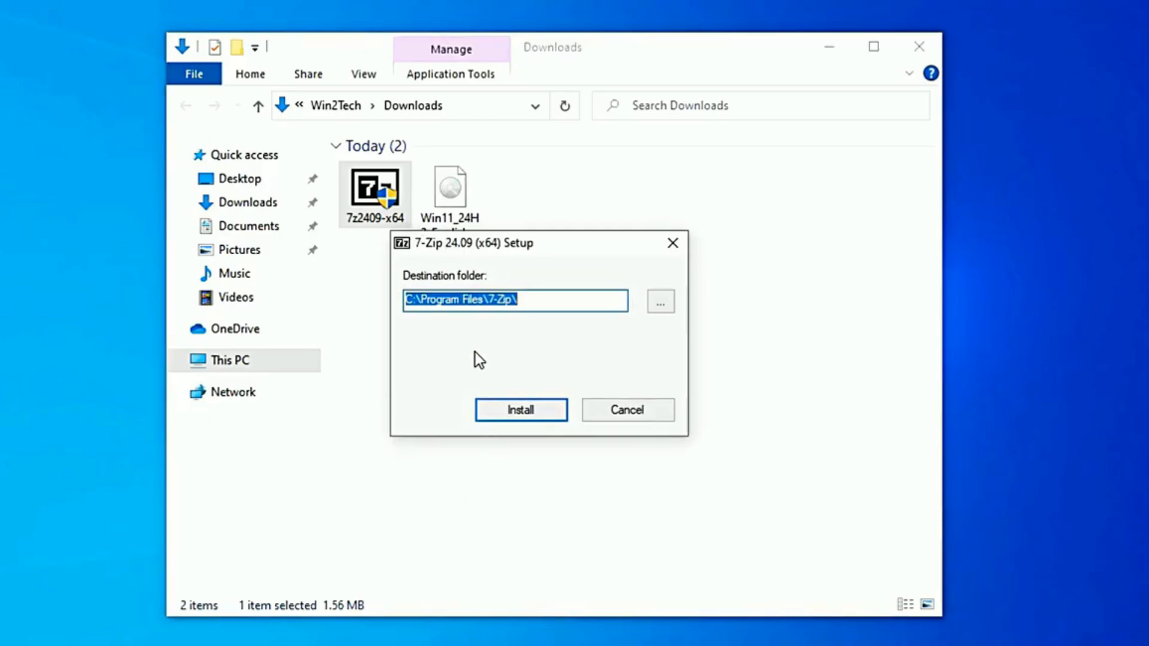
left_click(532, 411)
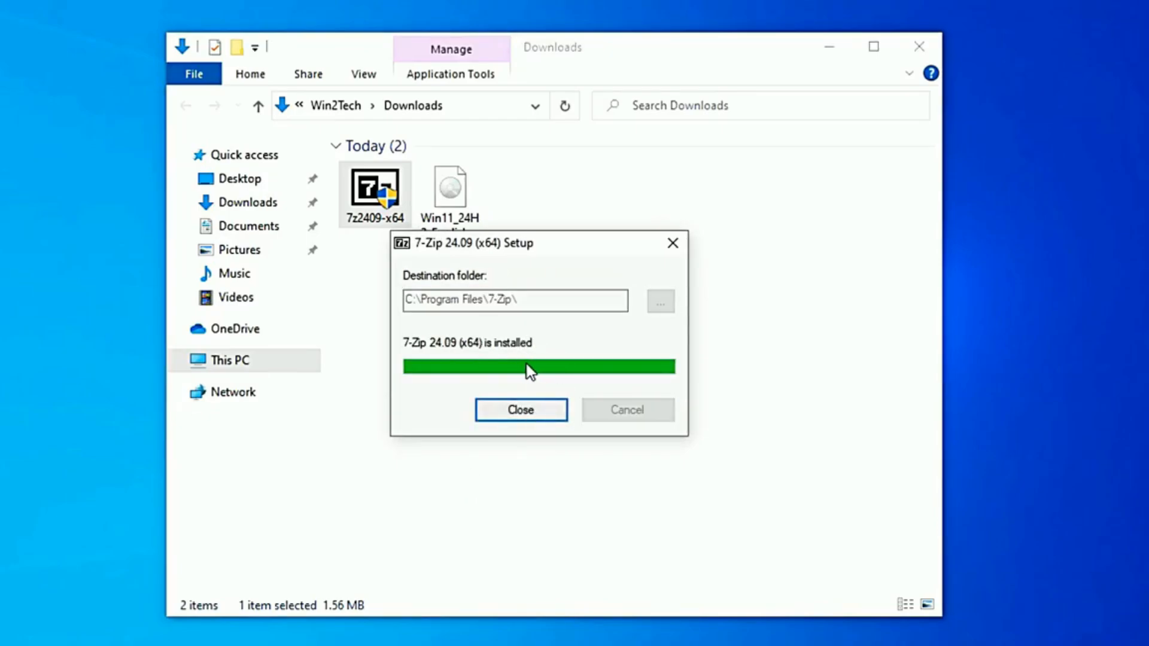
left_click(519, 411)
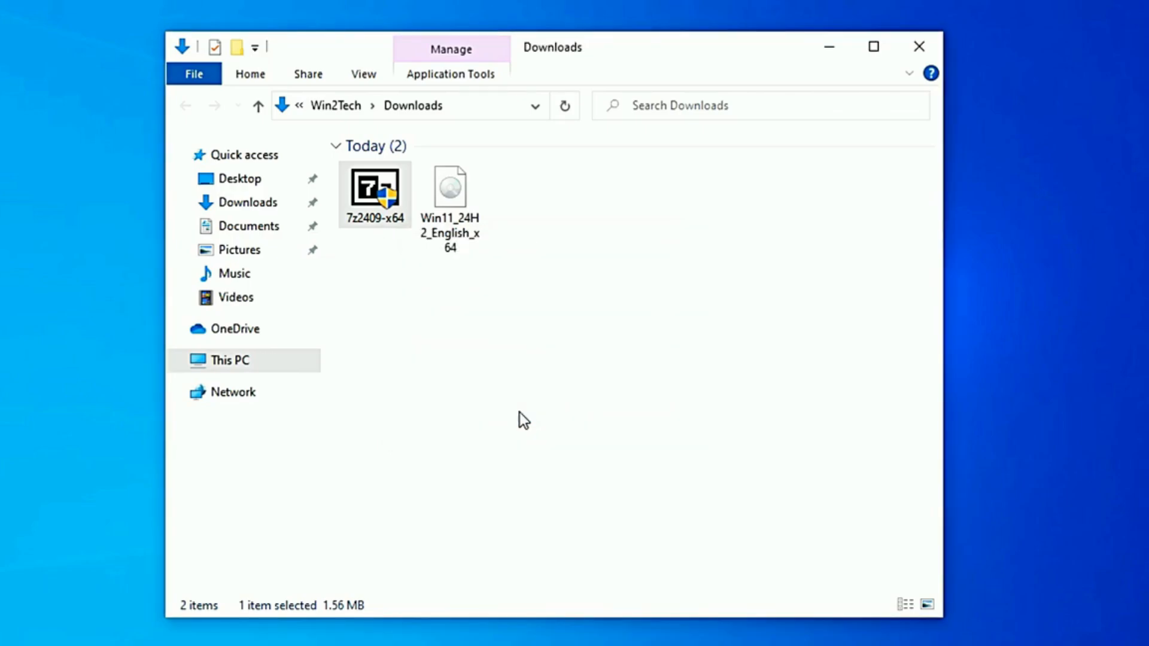
Step: Extract the Windows 11 ISO with 7-Zip into a Win11_24H2_English_x64 folder in Downloads and open that folder
right_click(455, 216)
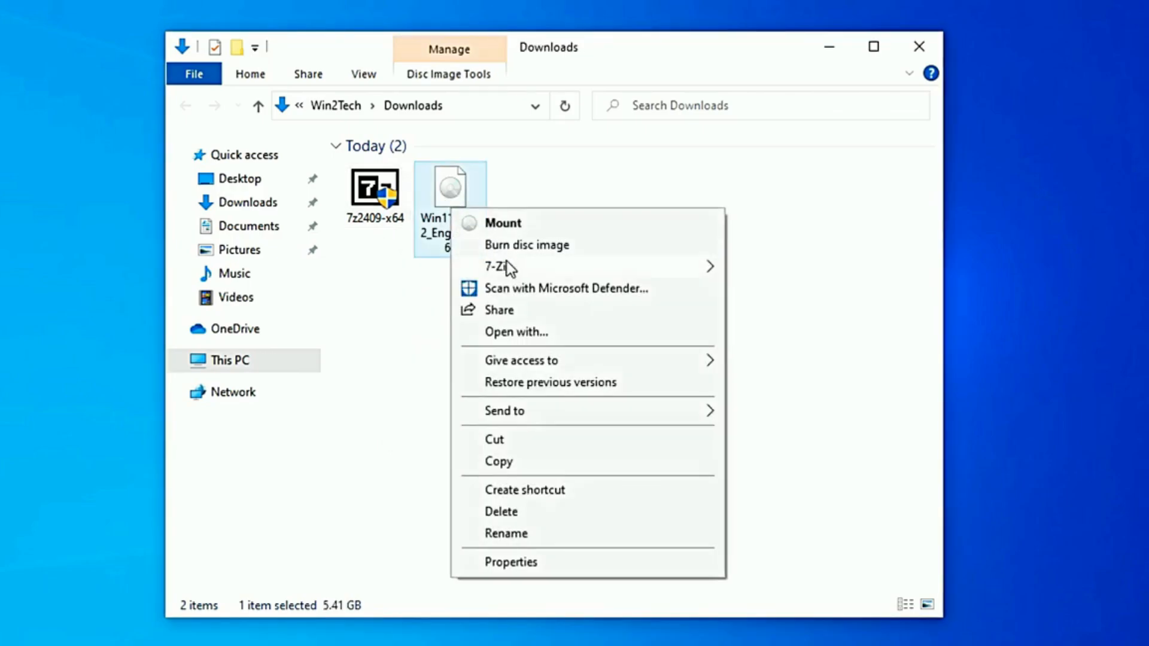
mouse_move(505, 266)
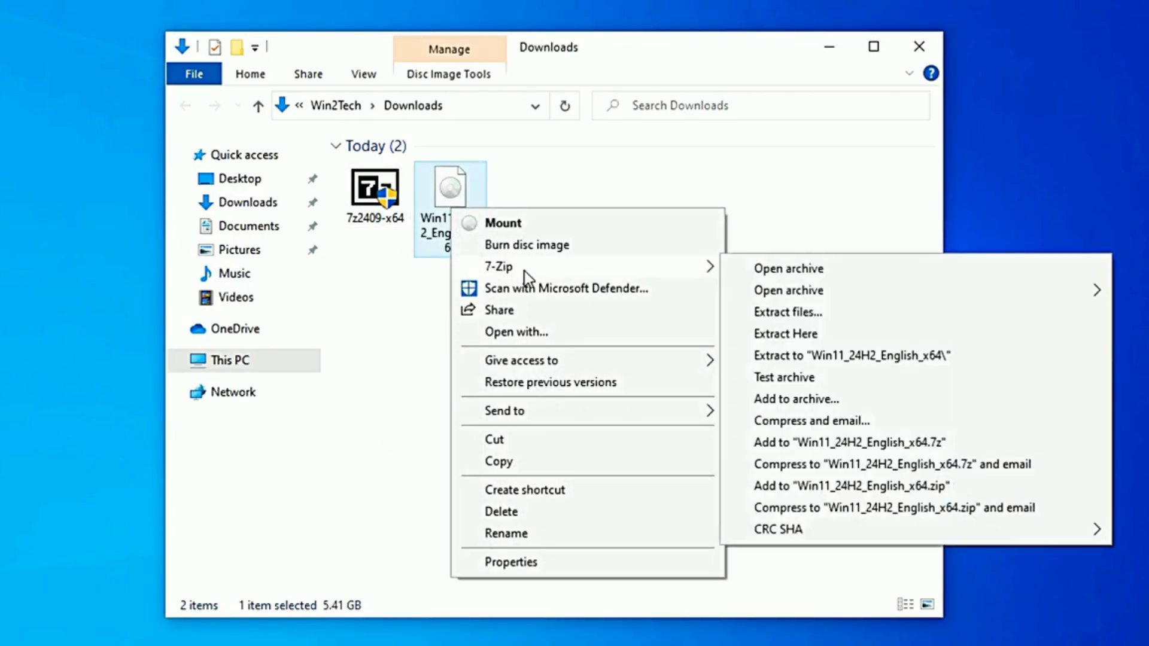
left_click(783, 312)
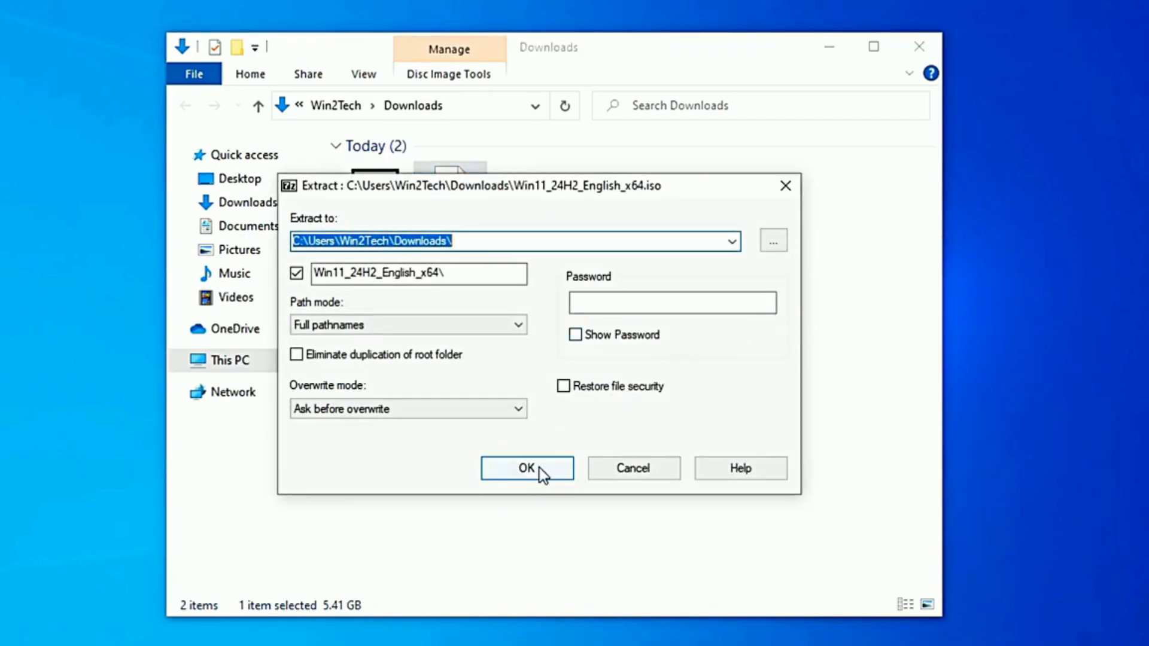
left_click(527, 468)
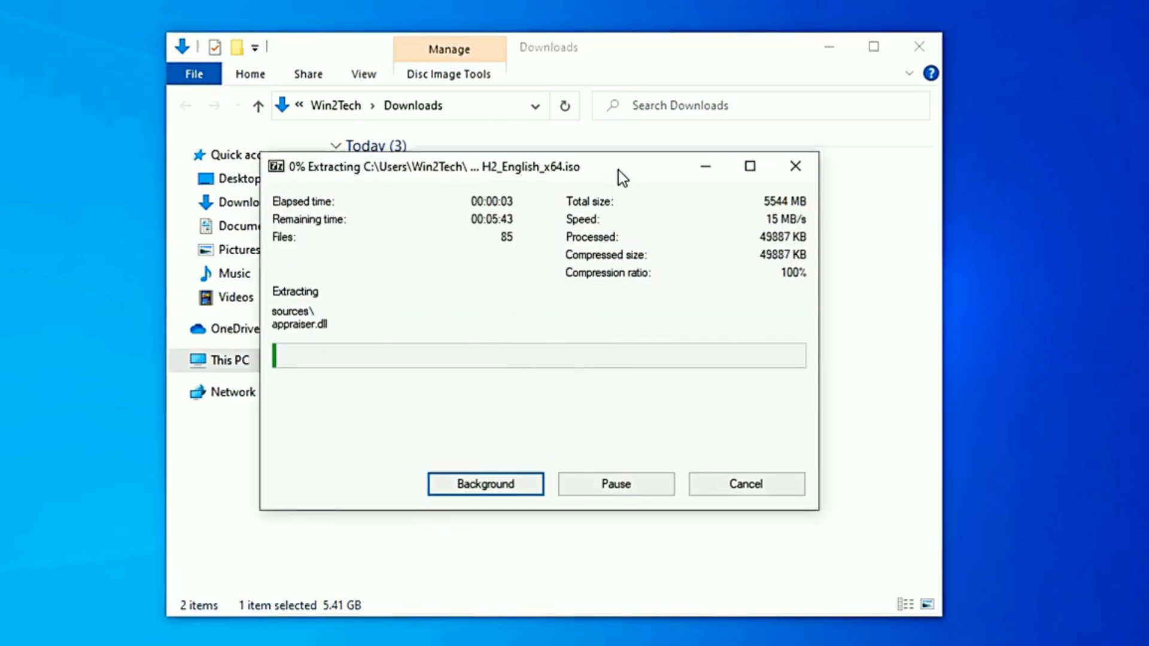
left_click_drag(619, 170, 866, 310)
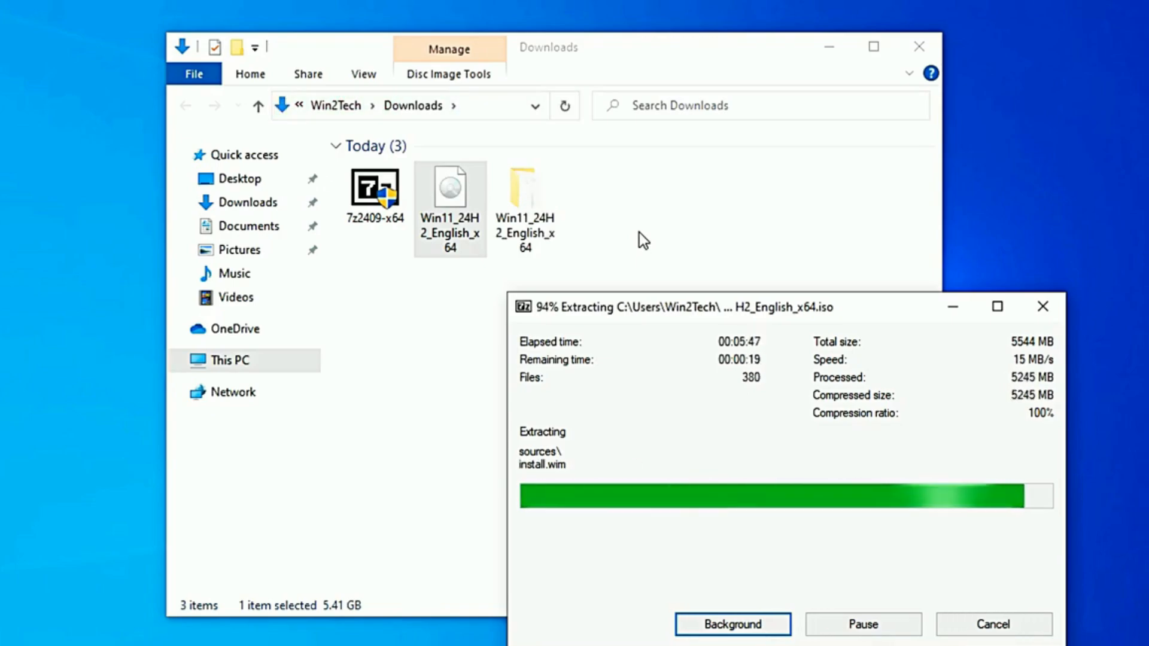
left_click(524, 206)
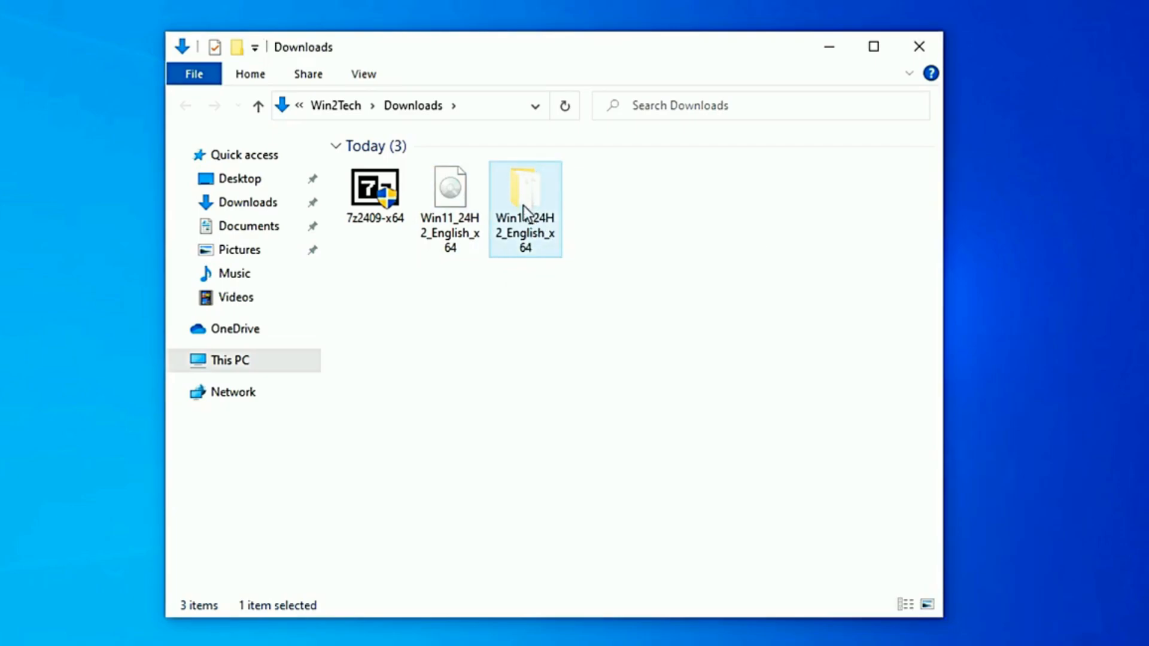
double_click(523, 205)
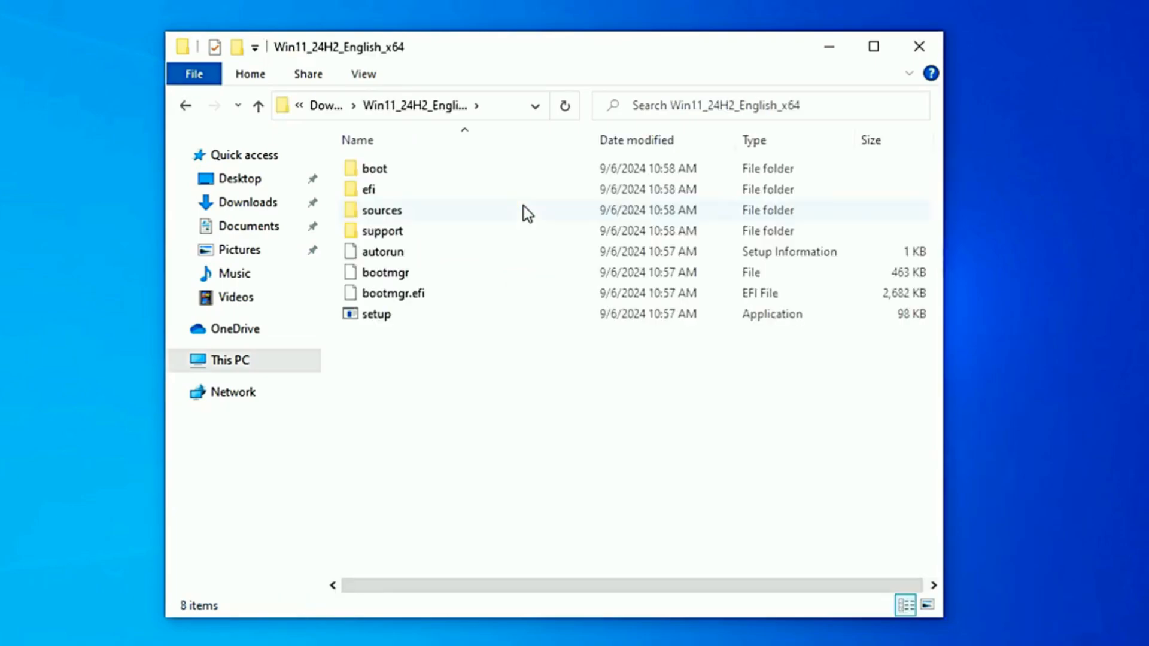
Step: Try to install Windows 11 by running the extracted setup application as administrator, allowing its changes, and close the installer after its compatibility check
left_click(378, 317)
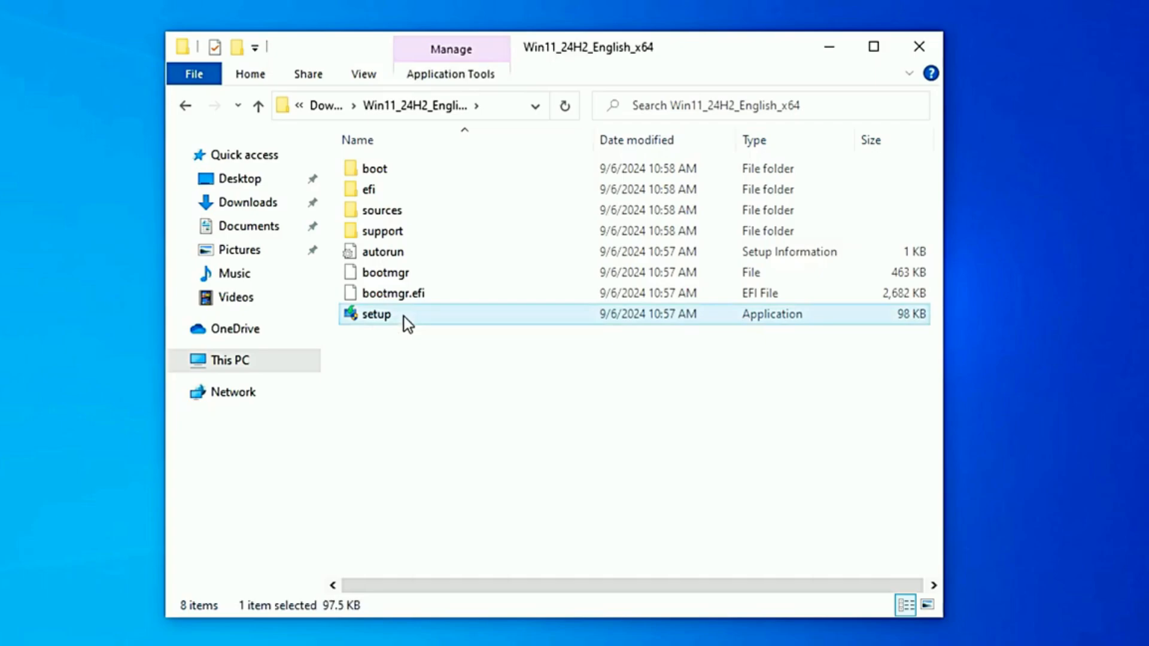
right_click(407, 324)
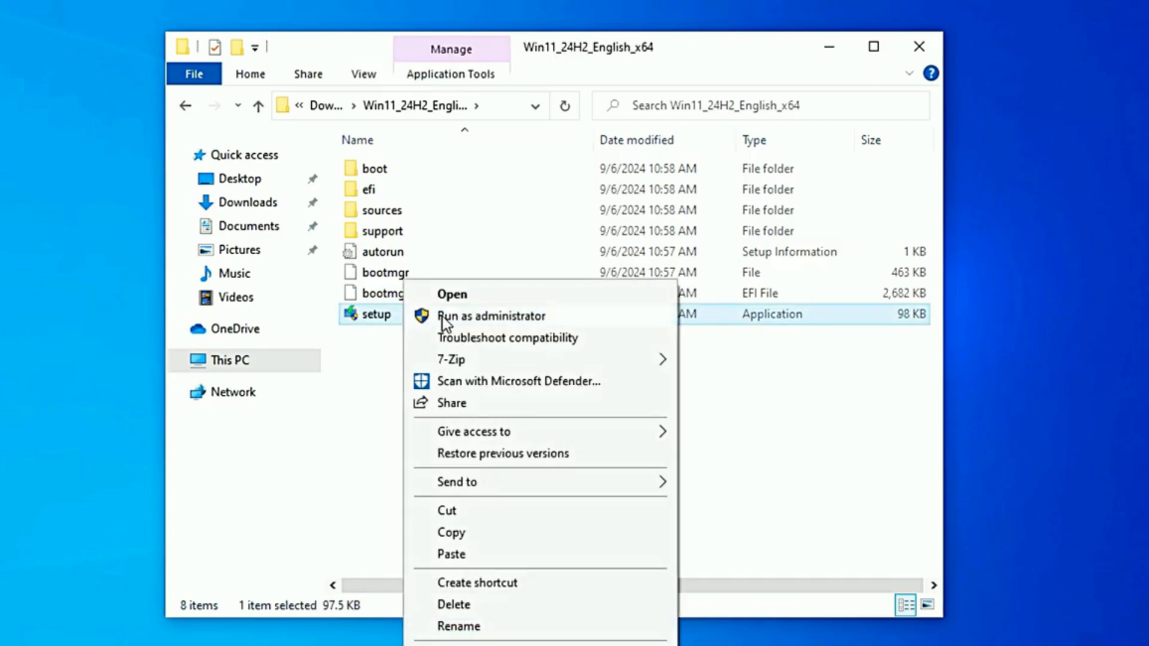
left_click(460, 319)
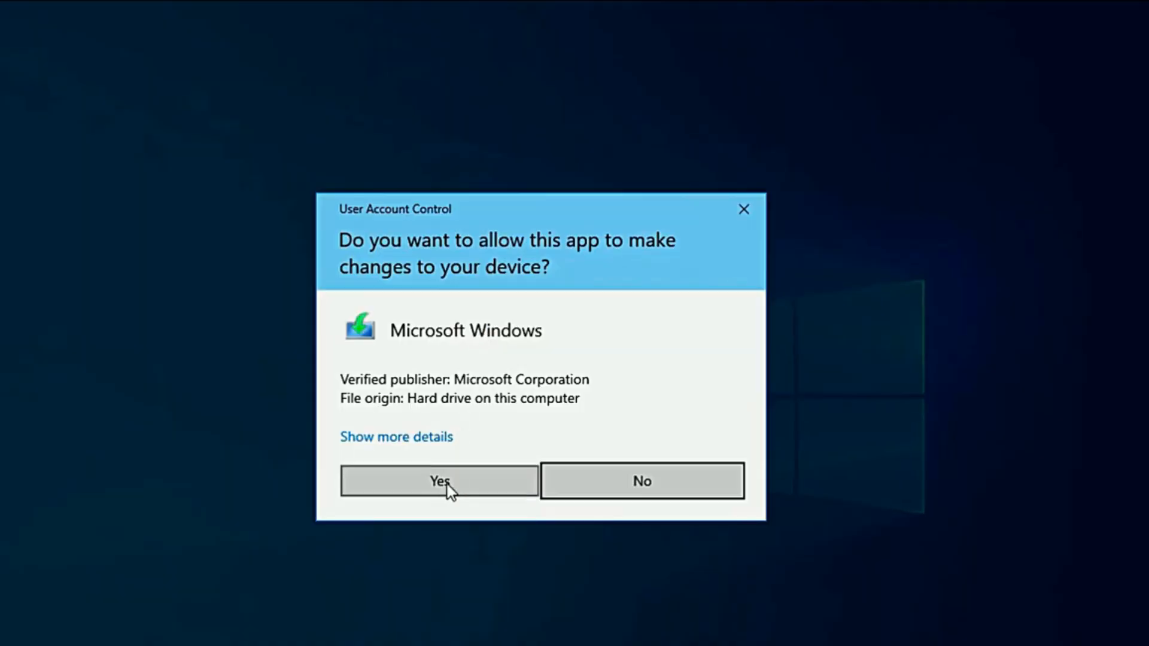
left_click(444, 476)
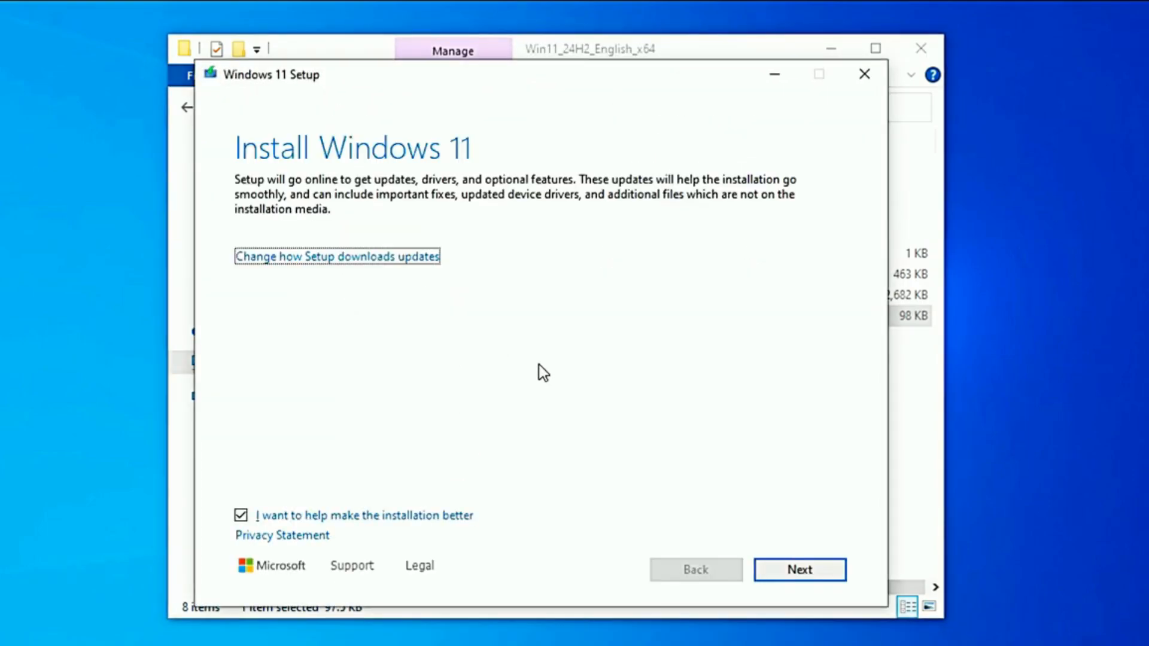
left_click(799, 573)
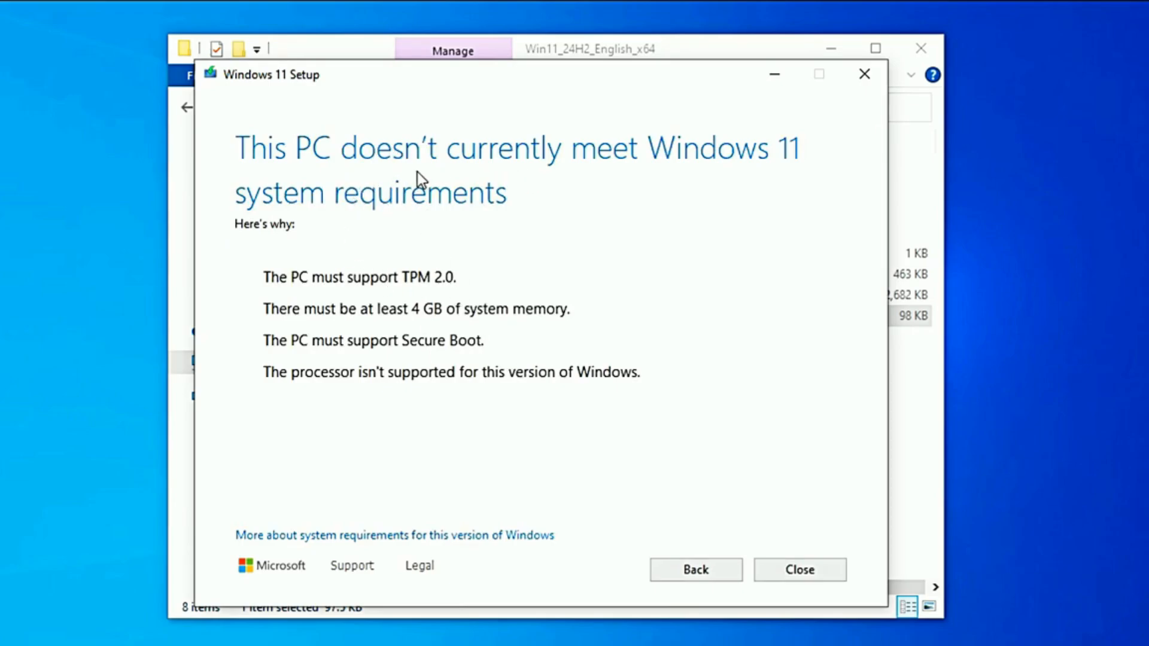
left_click(794, 566)
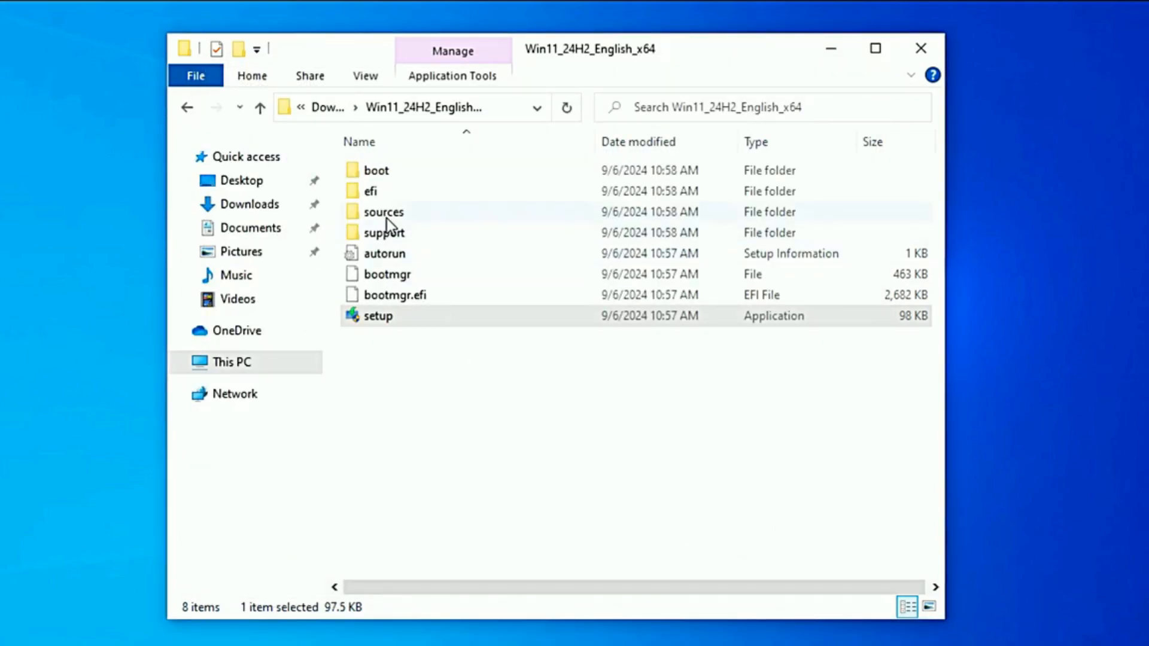
Step: Open the sources folder of the extracted files and launch Command Prompt as administrator, allowing its changes
left_click(404, 214)
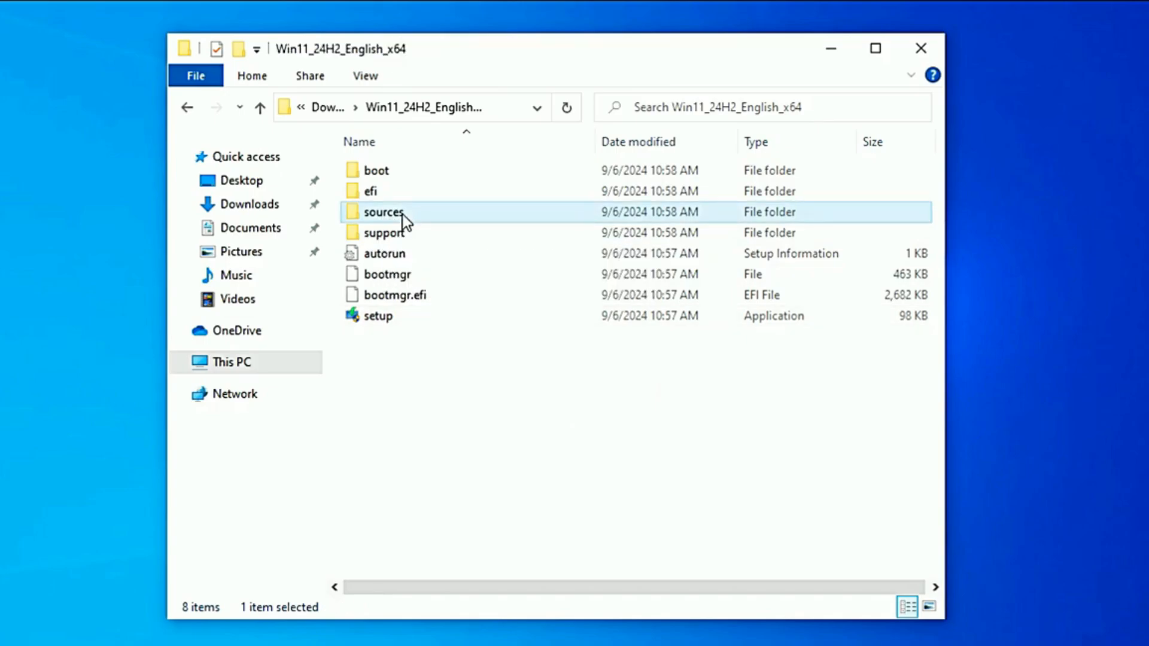
double_click(403, 214)
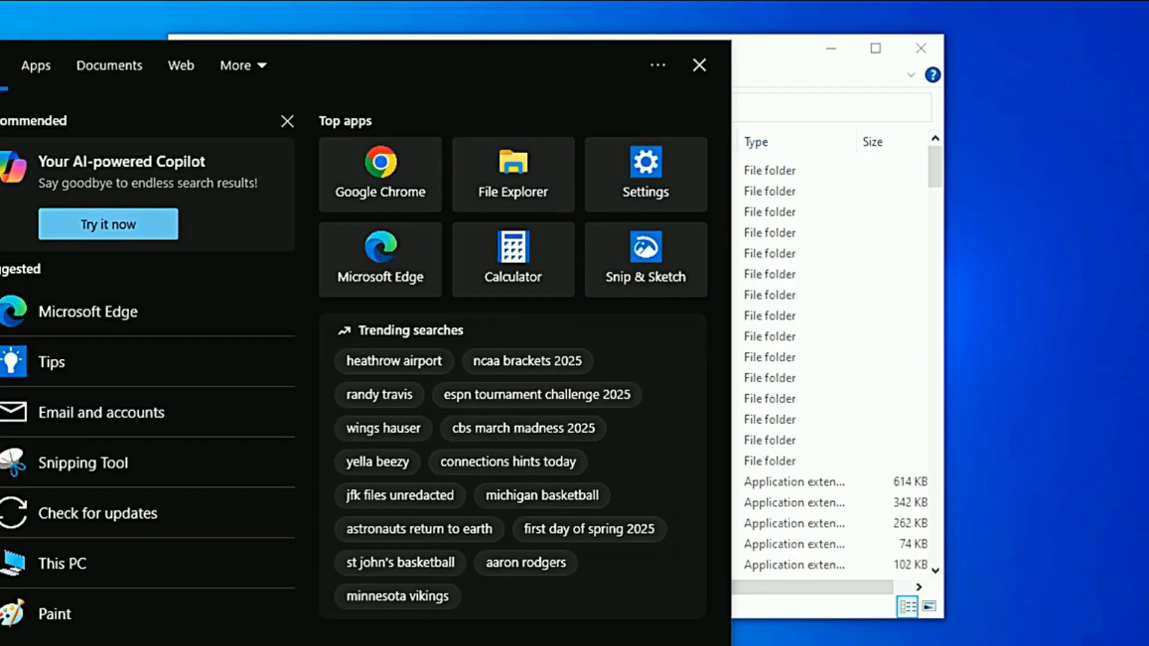
type("cmd")
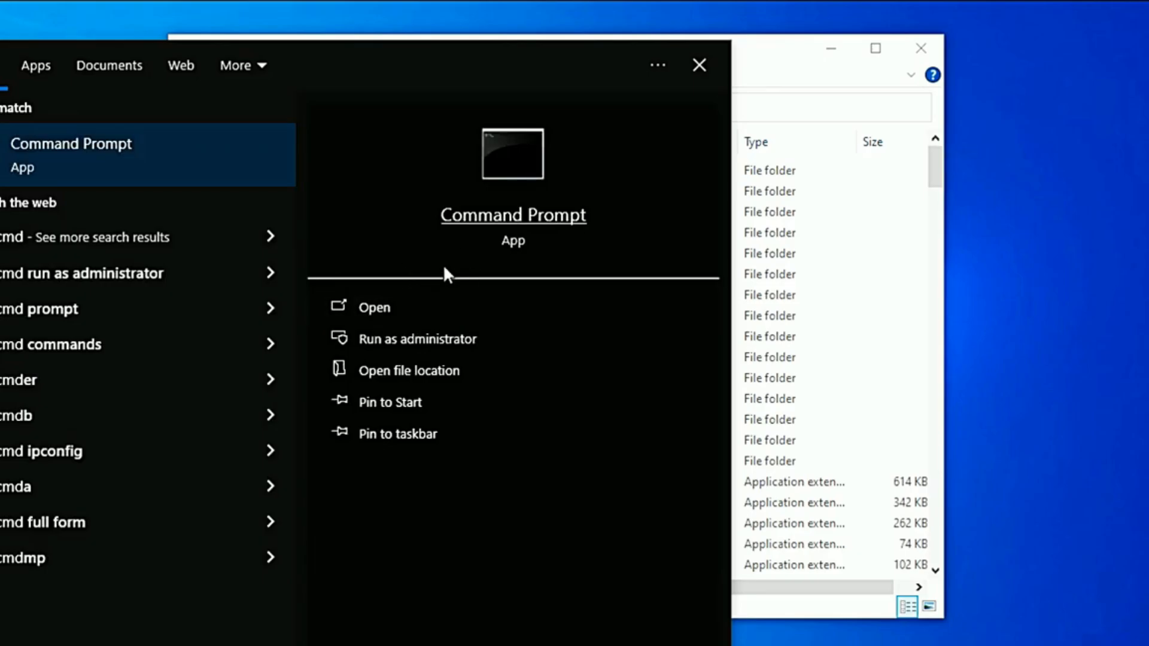
left_click(411, 339)
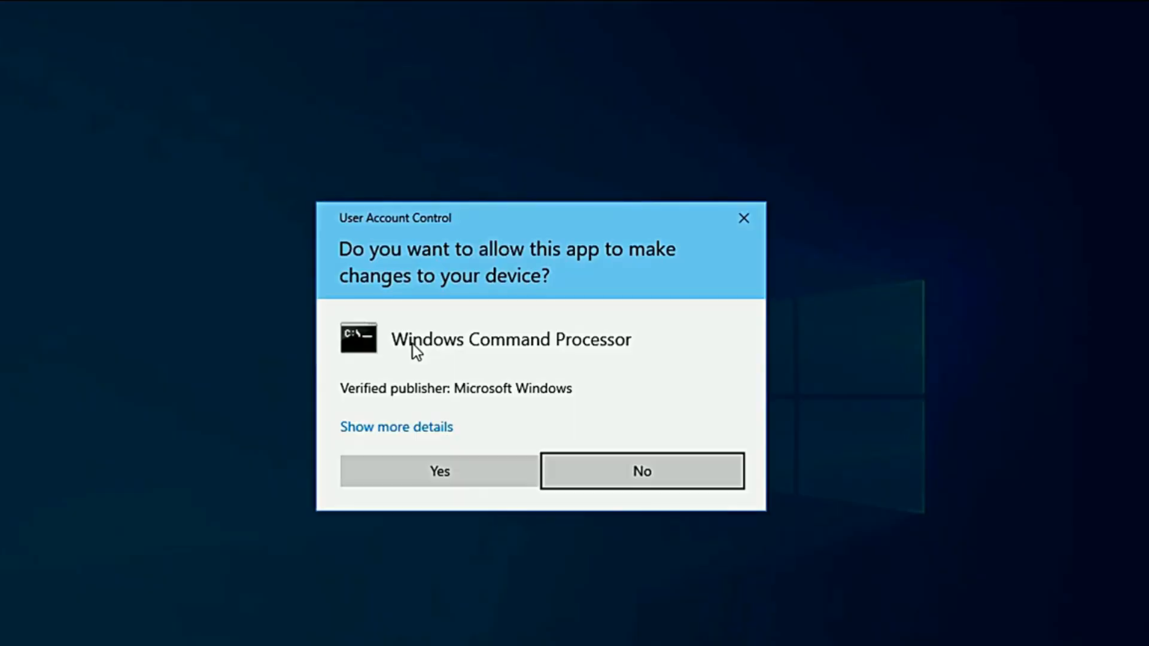
left_click(450, 472)
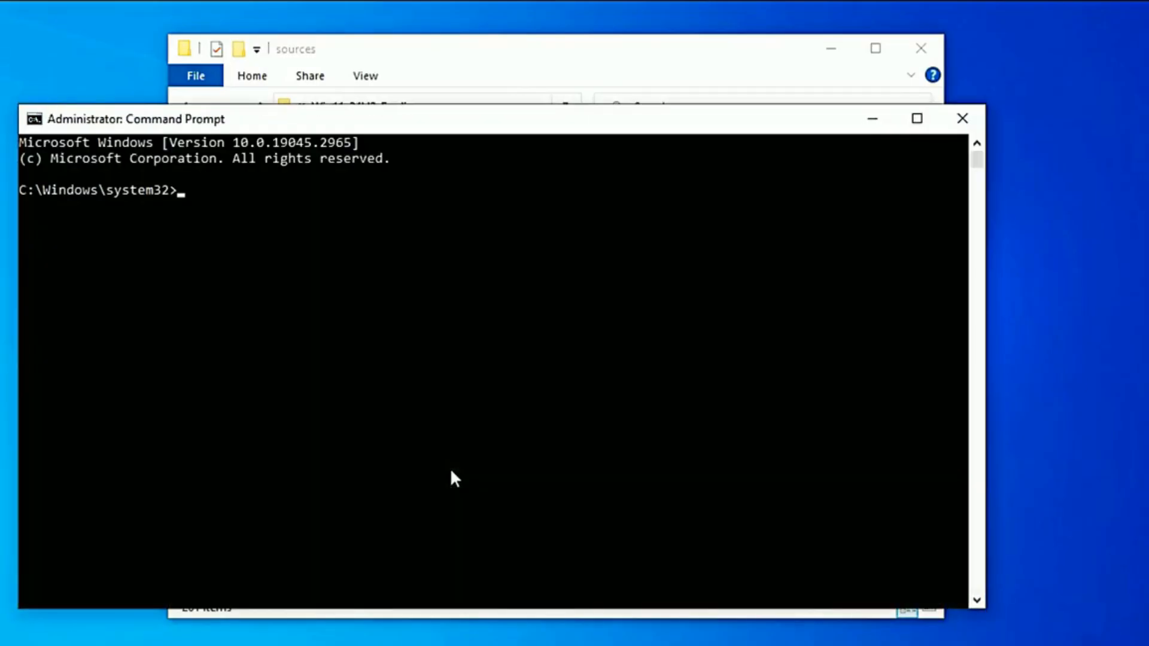
Step: Copy the sources folder's full path from File Explorer and change the Command Prompt directory to it with cd
left_click_drag(451, 128, 484, 167)
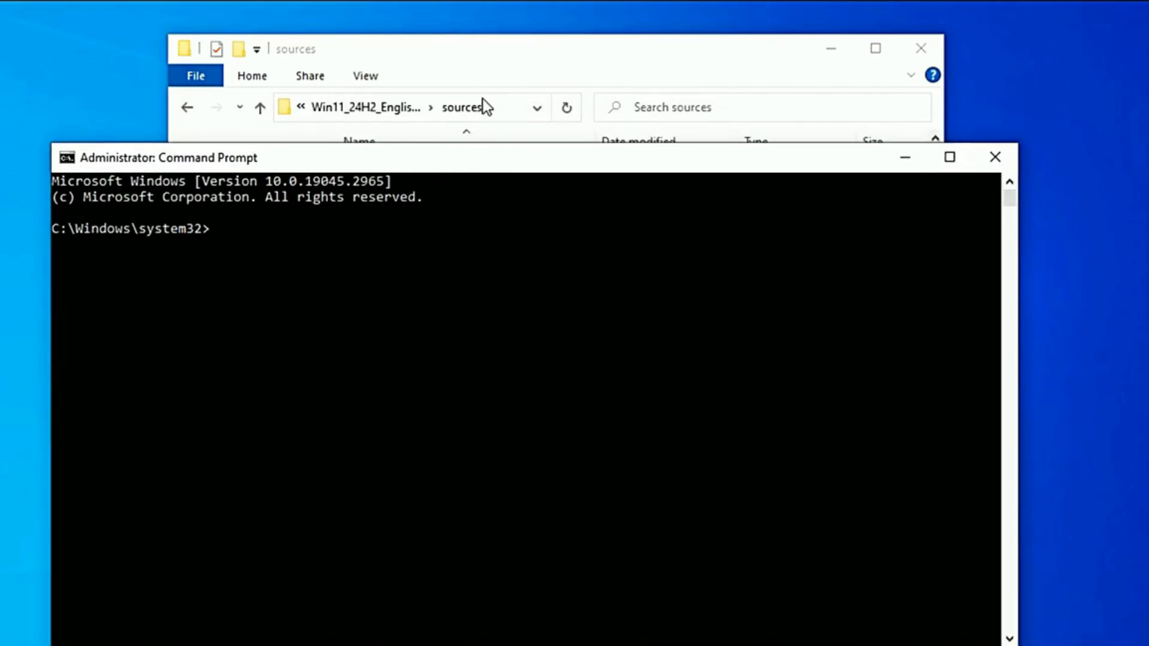
left_click(497, 113)
left_click(497, 113)
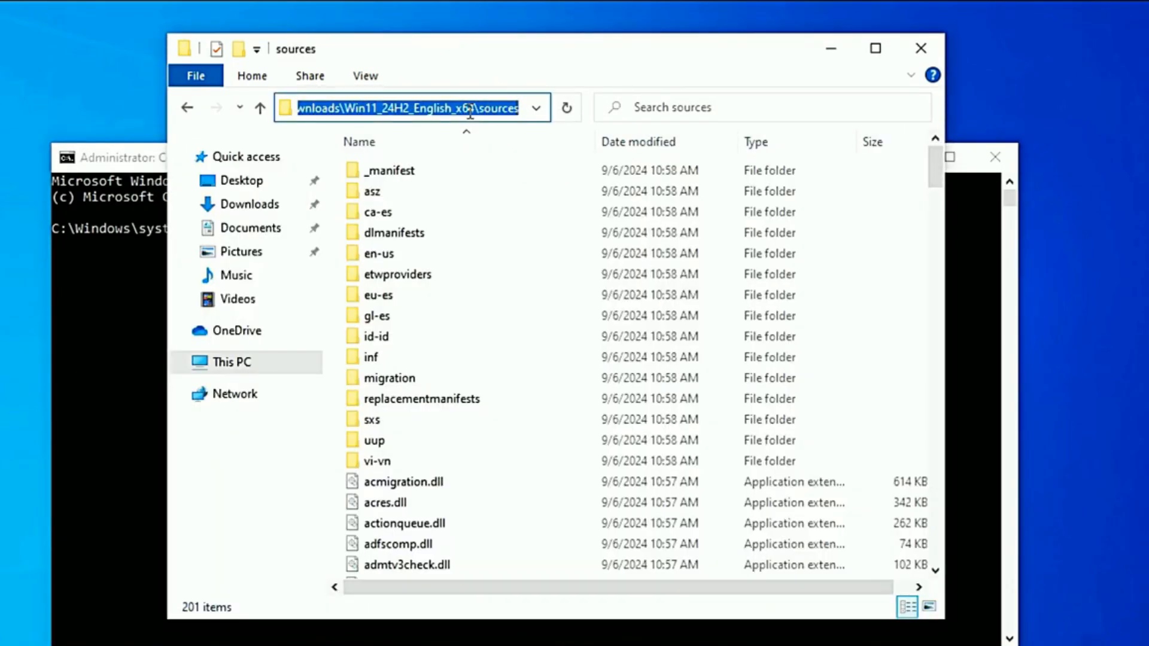
right_click(469, 112)
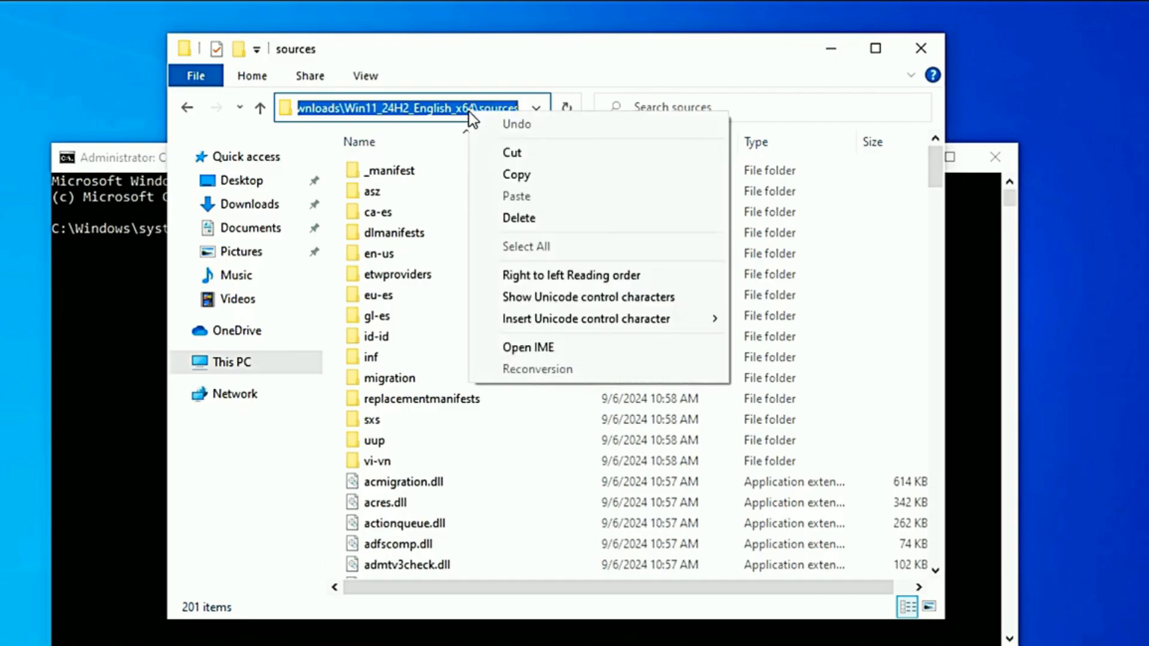
left_click(529, 175)
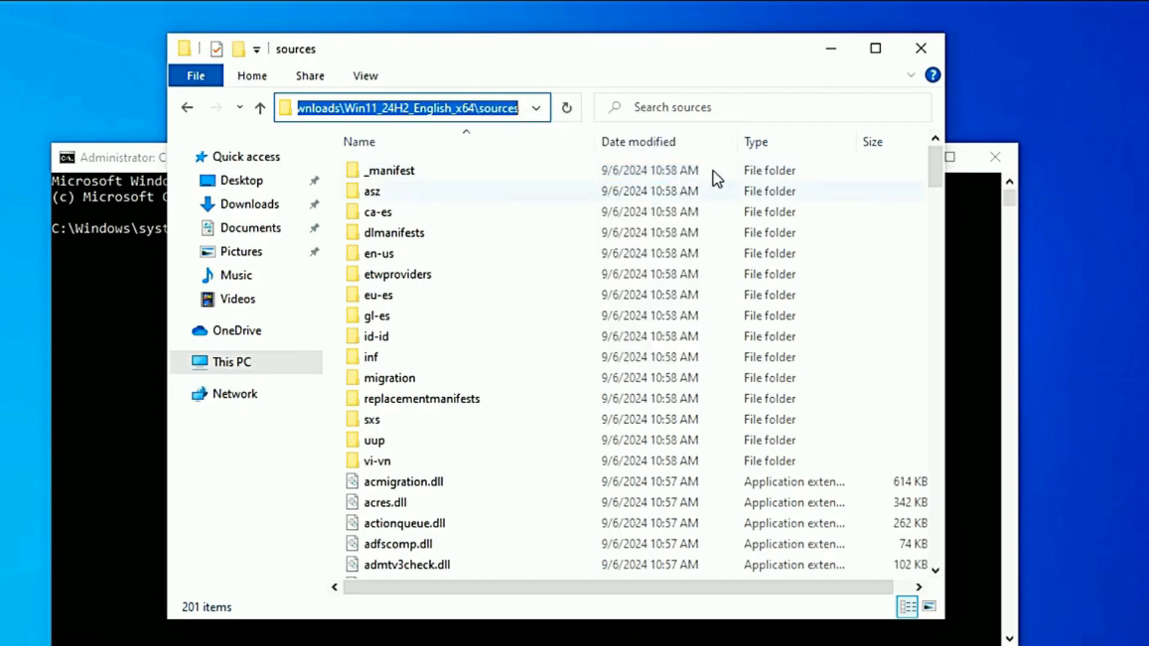
left_click(829, 51)
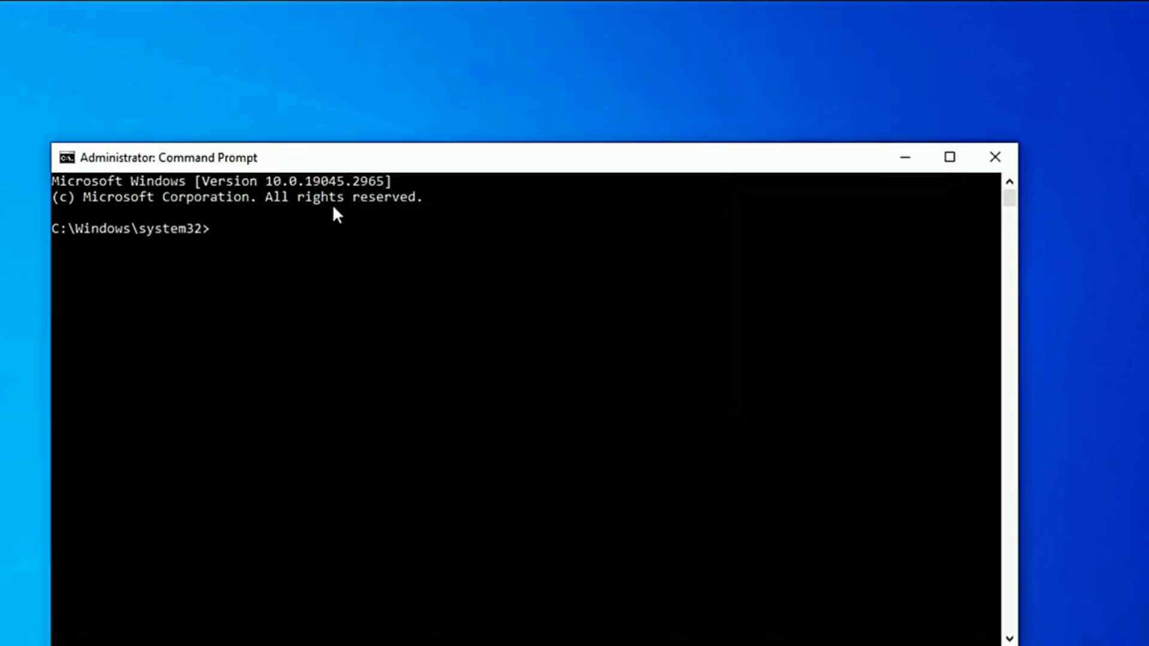
type("cd")
key("ctrl+v")
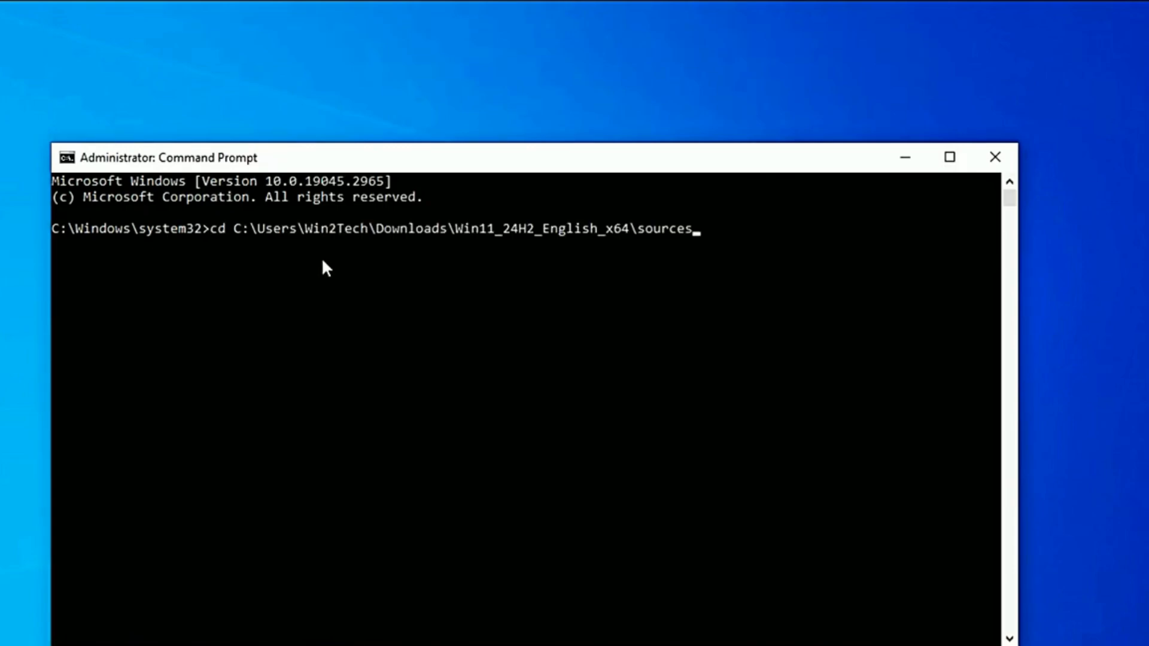
key("Return")
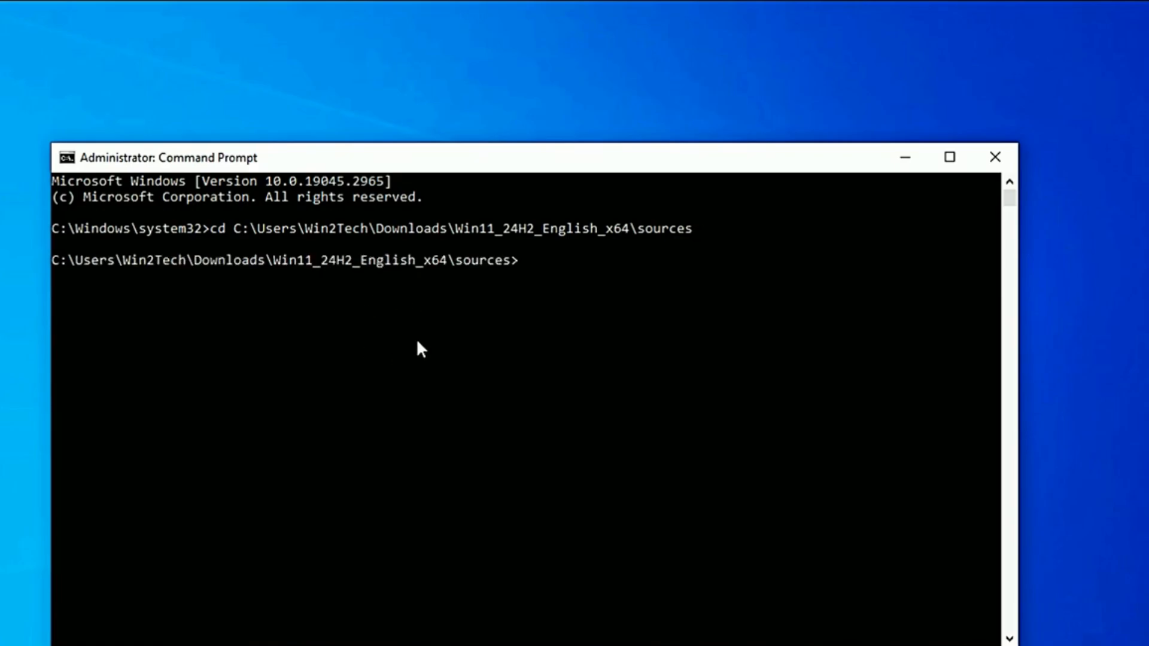
Step: Run the command "setupprep.exe /product server" from the sources directory
left_click_drag(467, 165, 459, 125)
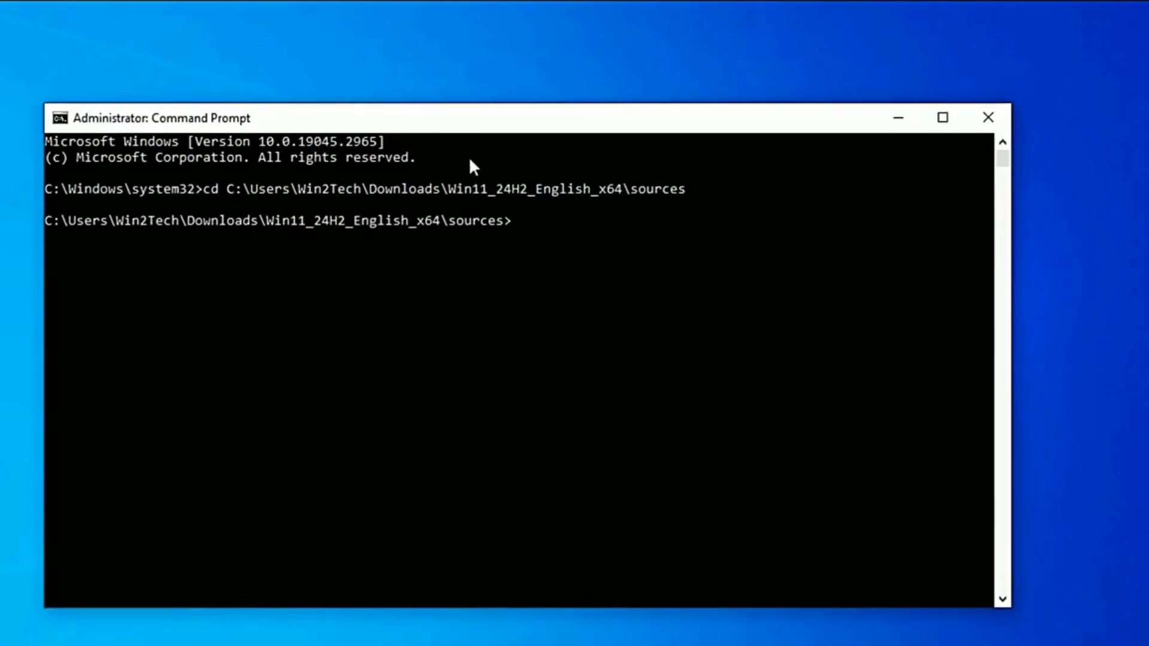
left_click(499, 296)
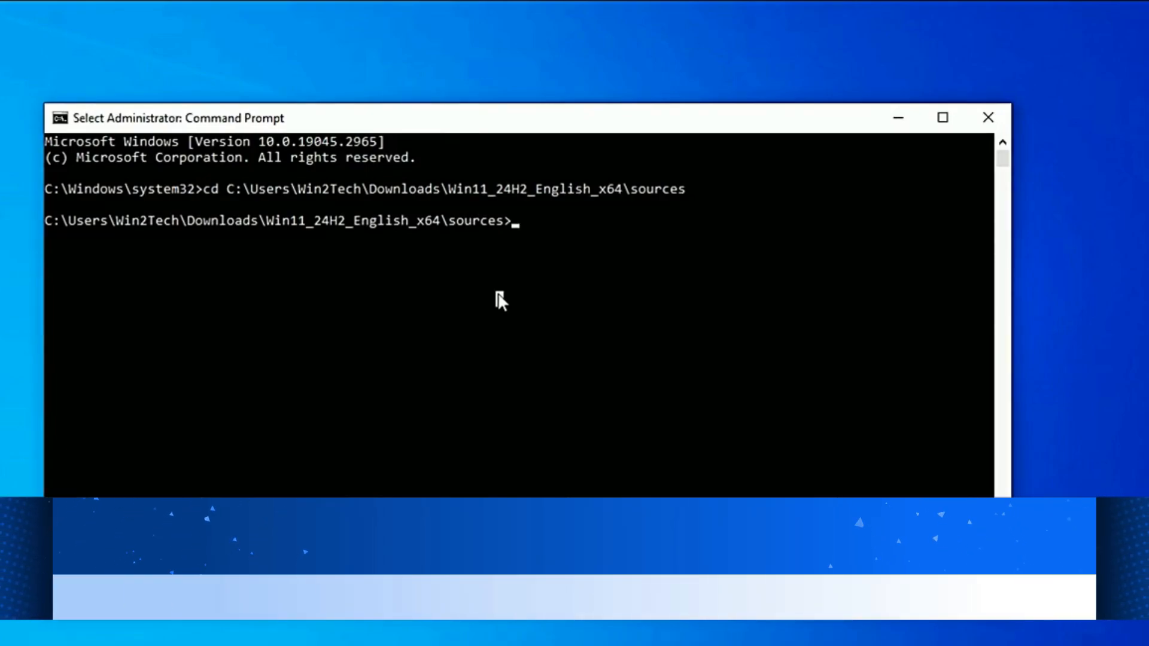
type("se")
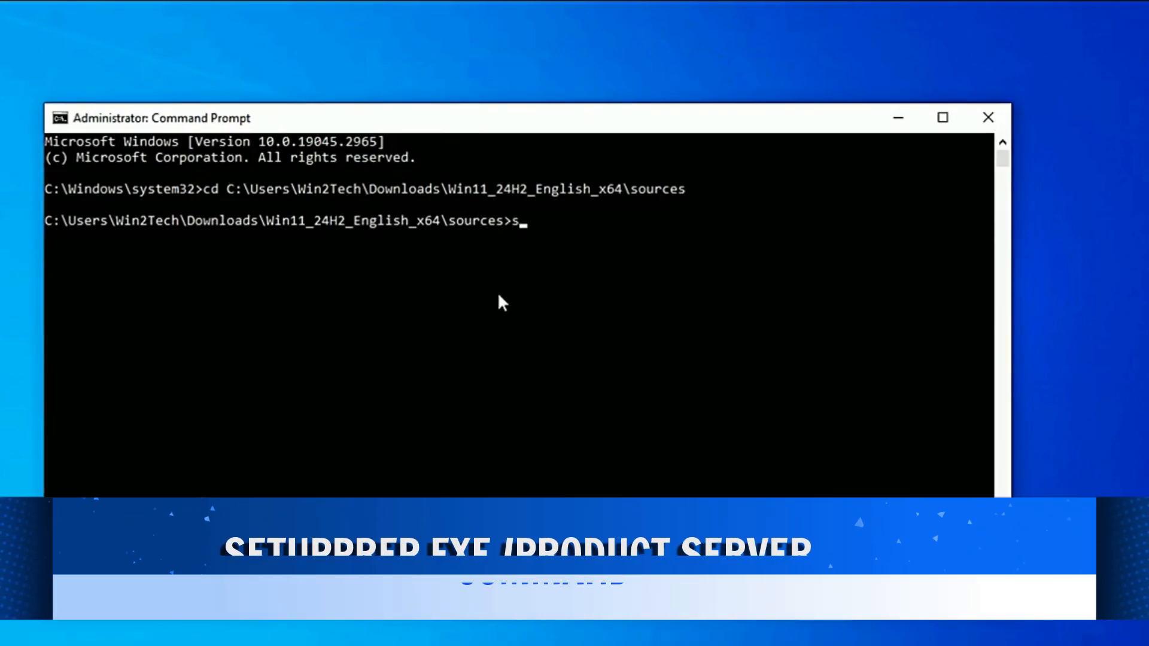
type("t")
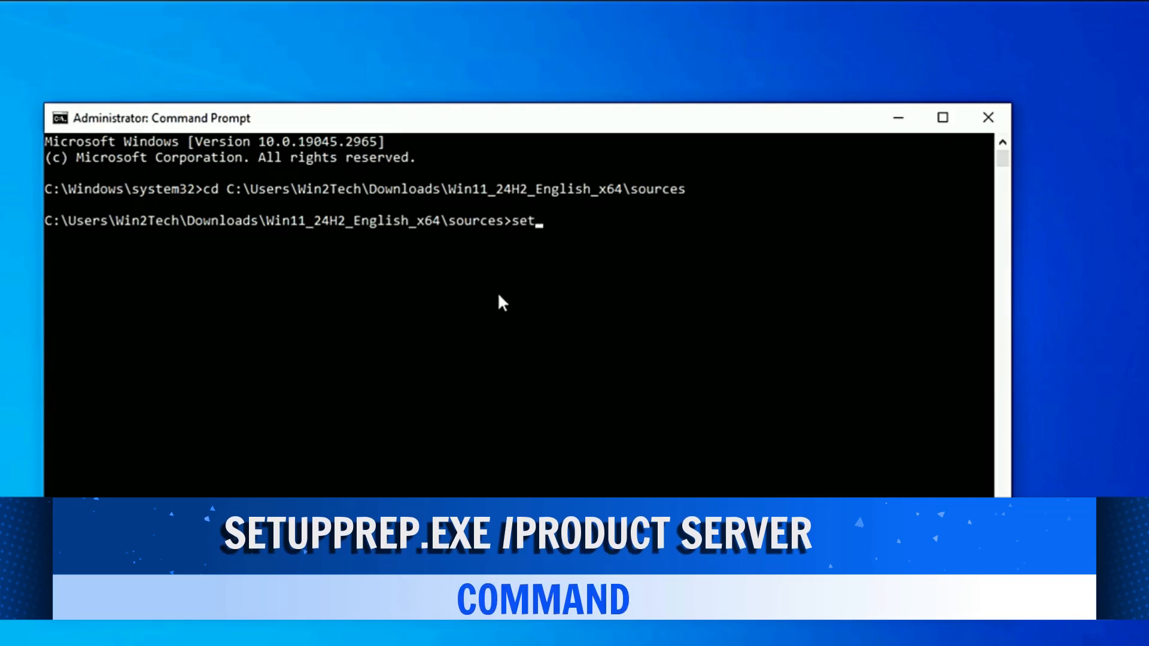
type("upprep.exe /")
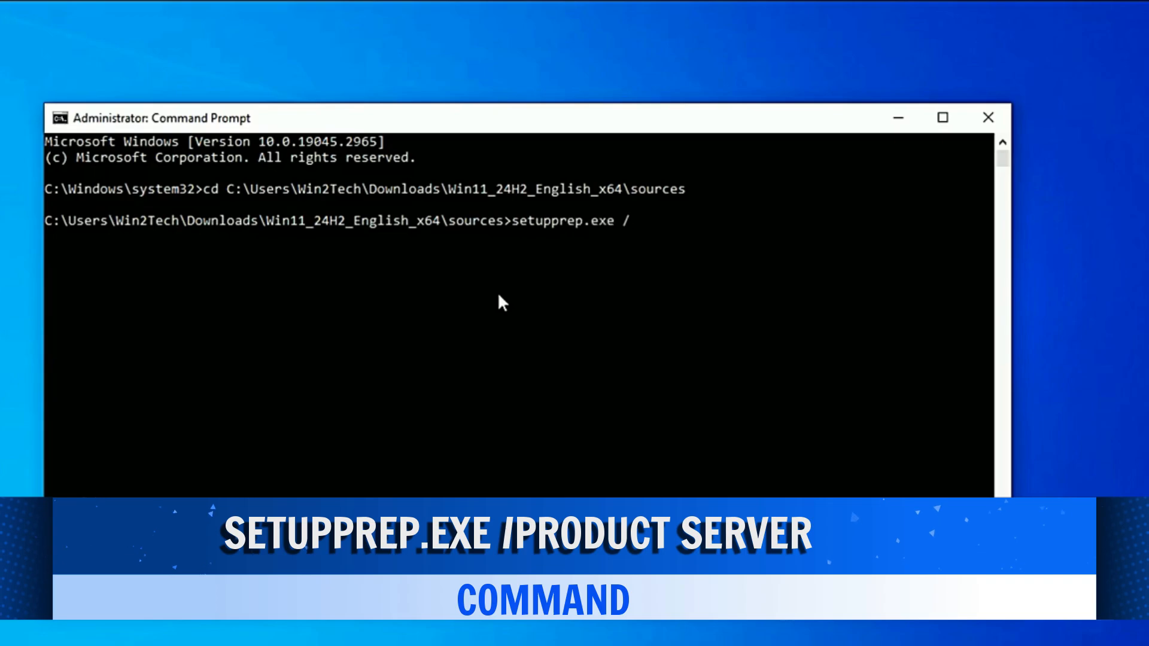
type("product server")
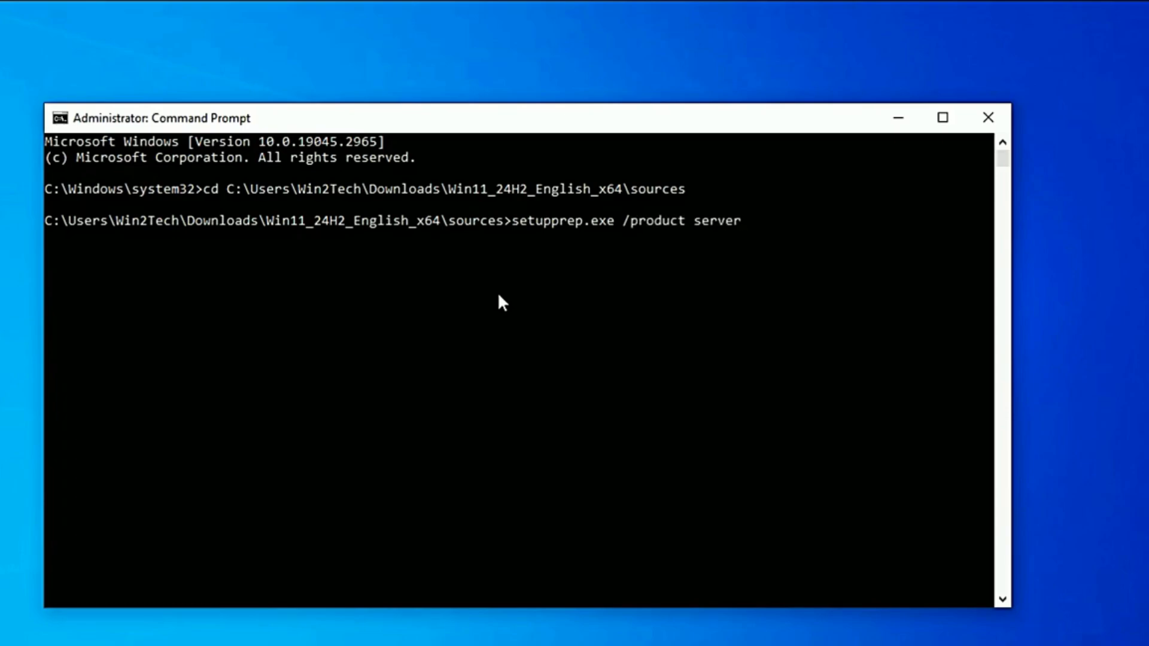
key("Return")
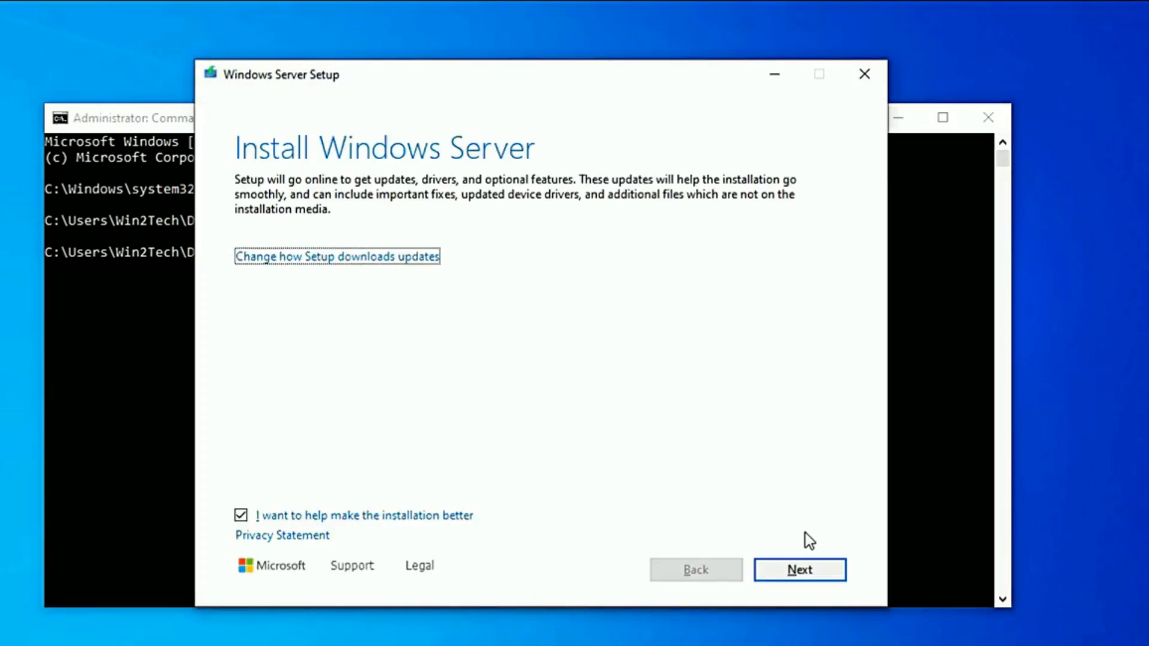
Step: Proceed through Windows Server Setup, accept the license terms, keep files, settings, and apps, and start installing Windows 11 Pro
left_click(807, 572)
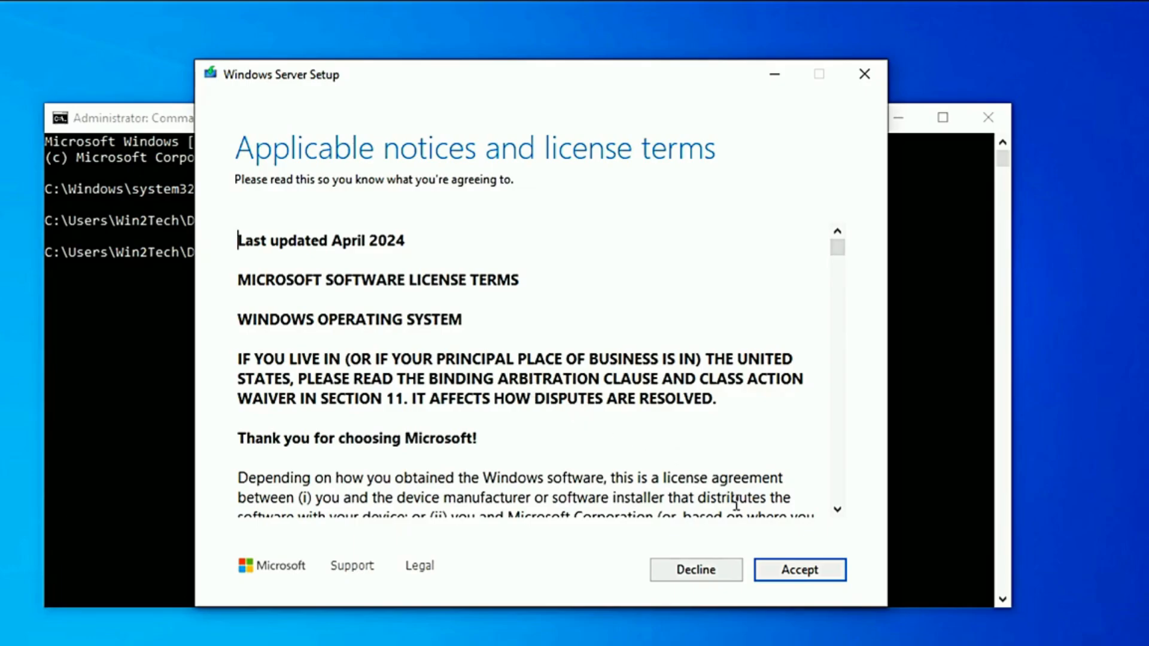
left_click(793, 576)
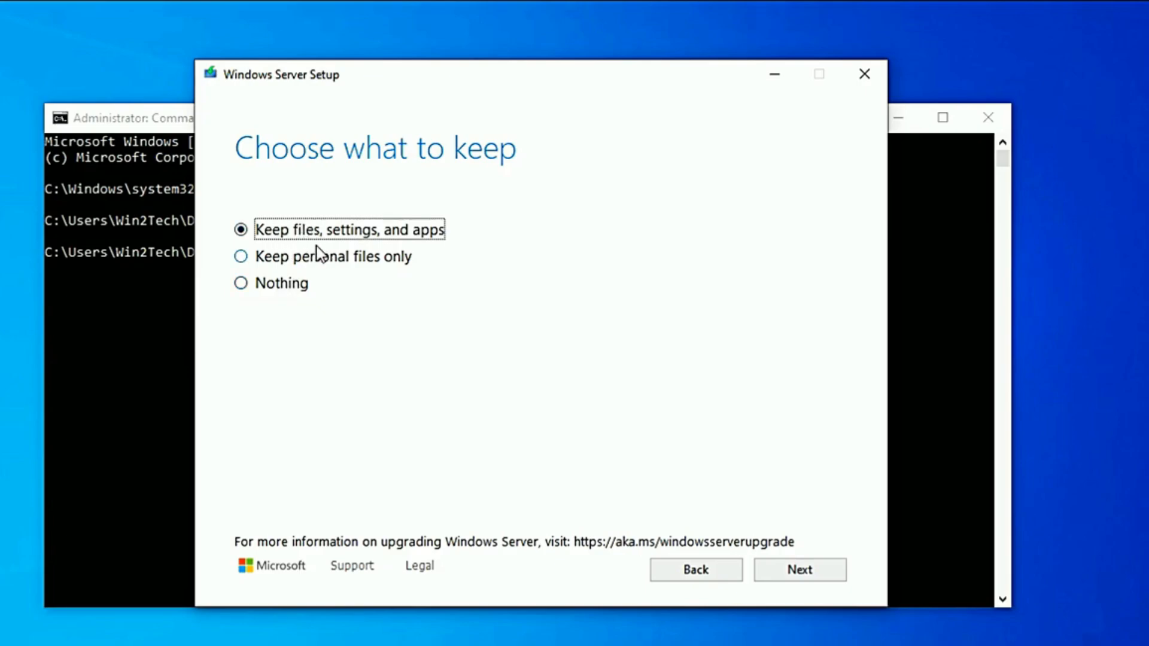
left_click(786, 570)
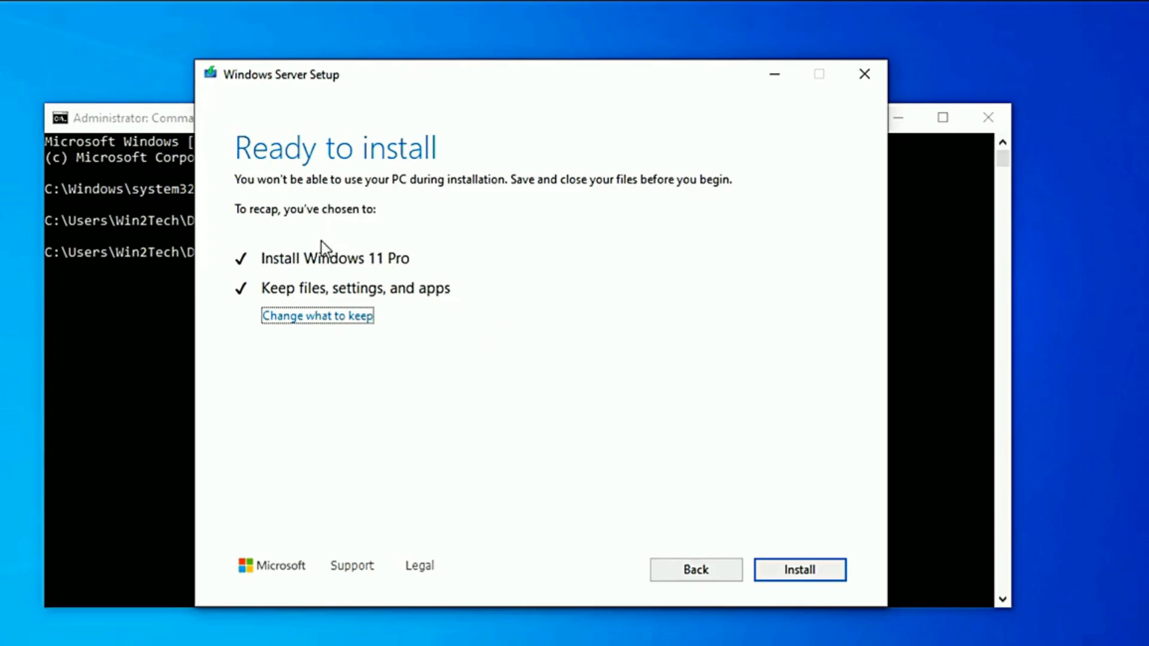
left_click(786, 573)
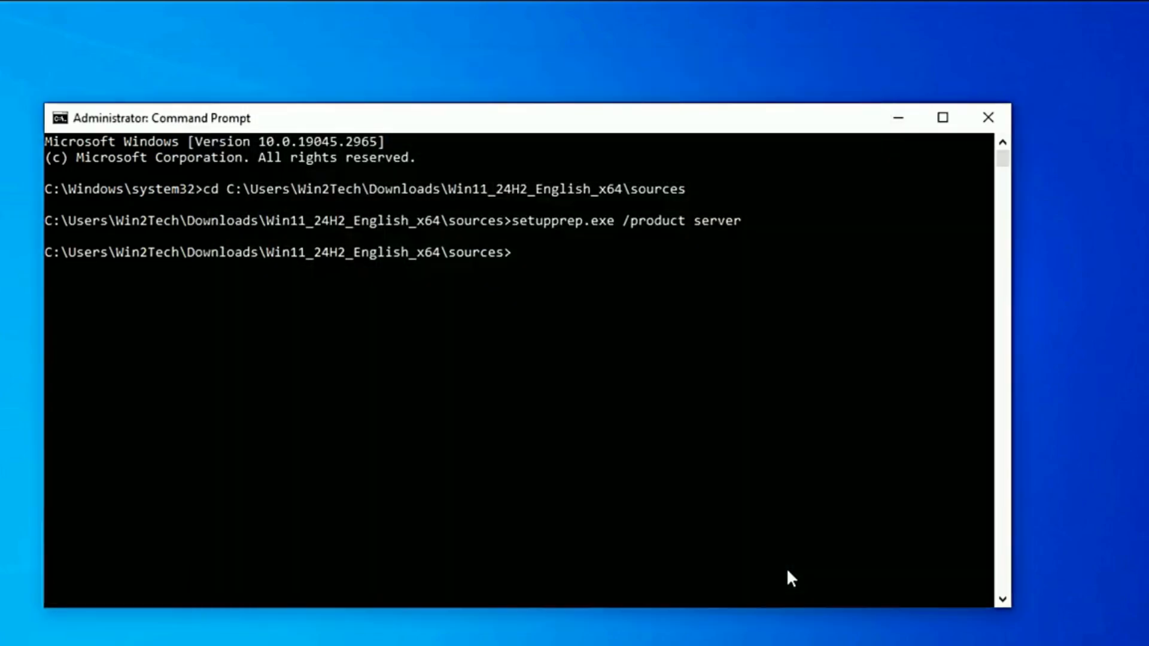